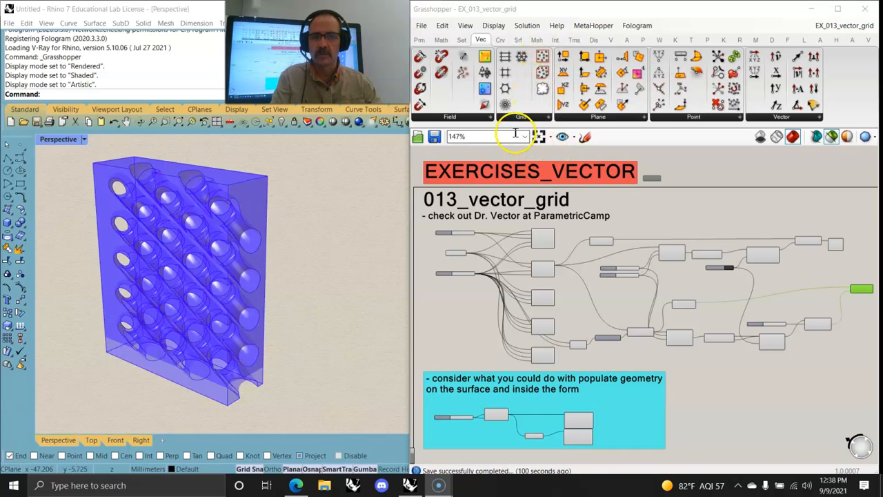
Preview the Rectangular grid and set the Perspective viewport to Shaded display mode.
scroll(491, 231, up, 4)
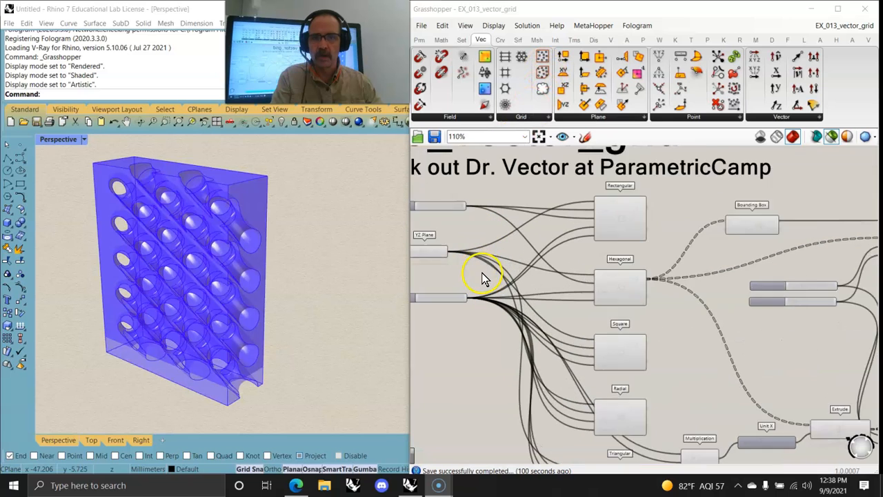
right_drag(499, 265, 640, 242)
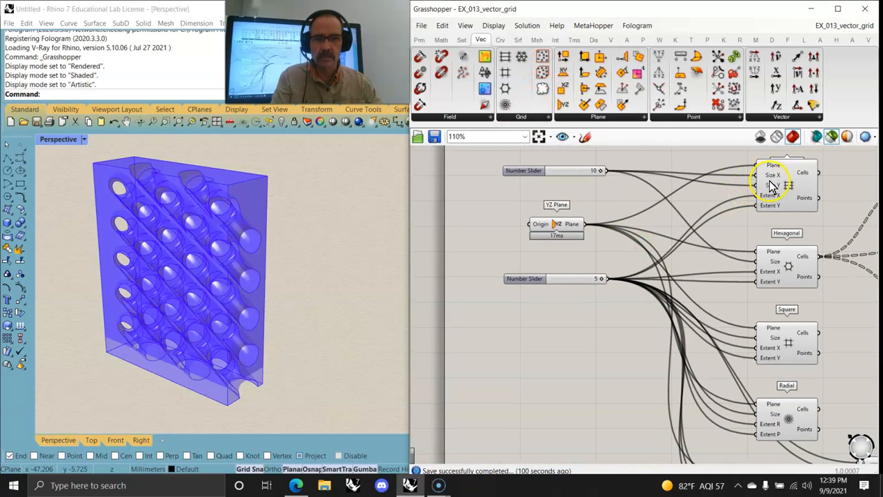
click(790, 188)
right_drag(243, 315, 273, 333)
click(58, 140)
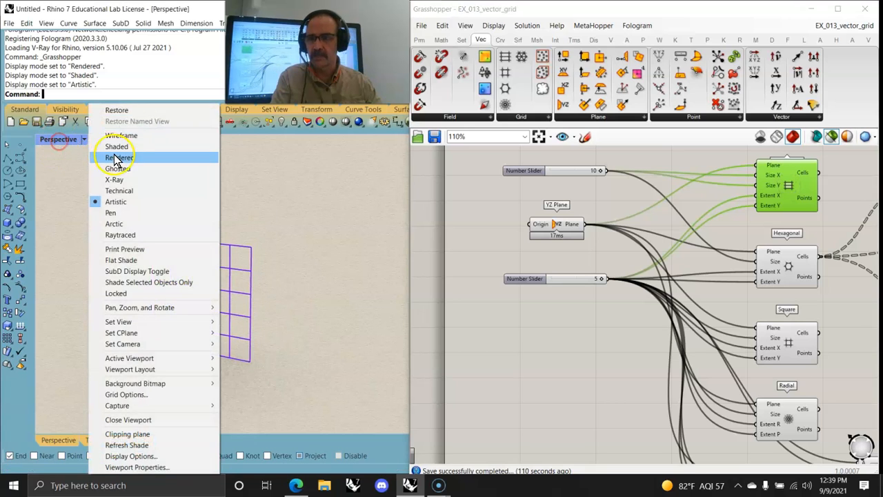
click(118, 146)
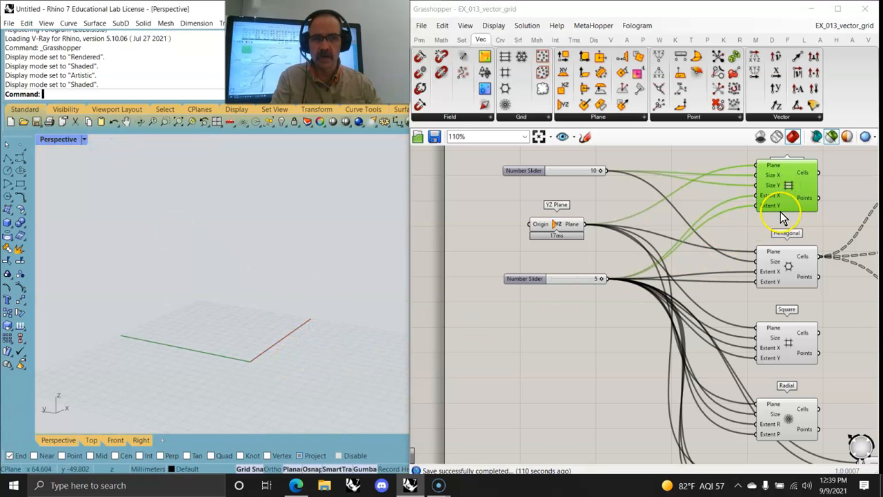
right_drag(316, 320, 321, 325)
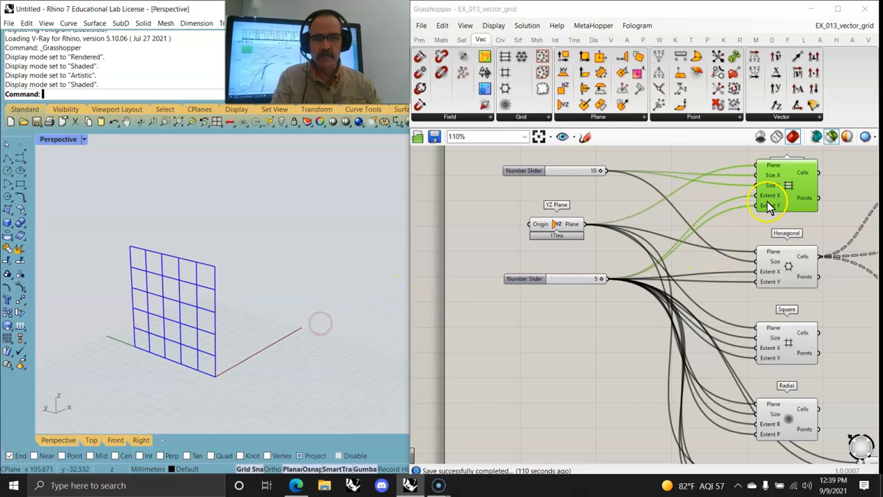
Preview the Hexagonal, Square, Radial and Triangular grid components one after another to compare their cell patterns.
right_drag(781, 189, 772, 202)
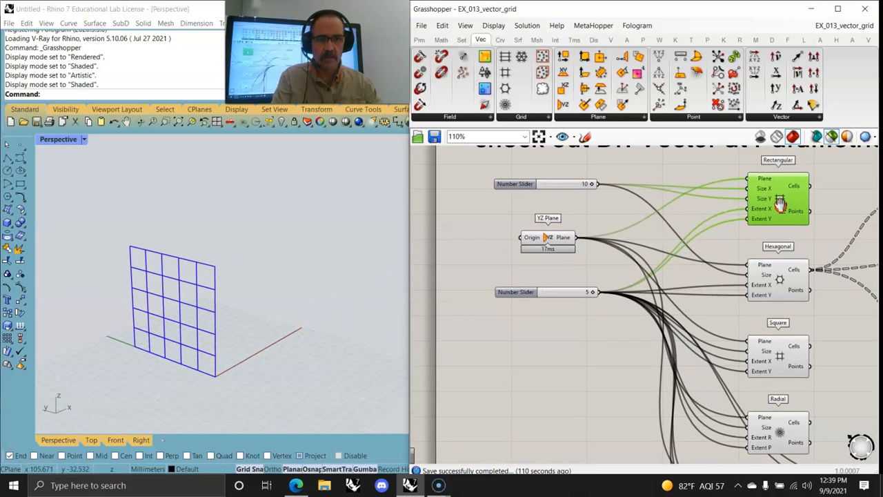
click(777, 278)
click(777, 355)
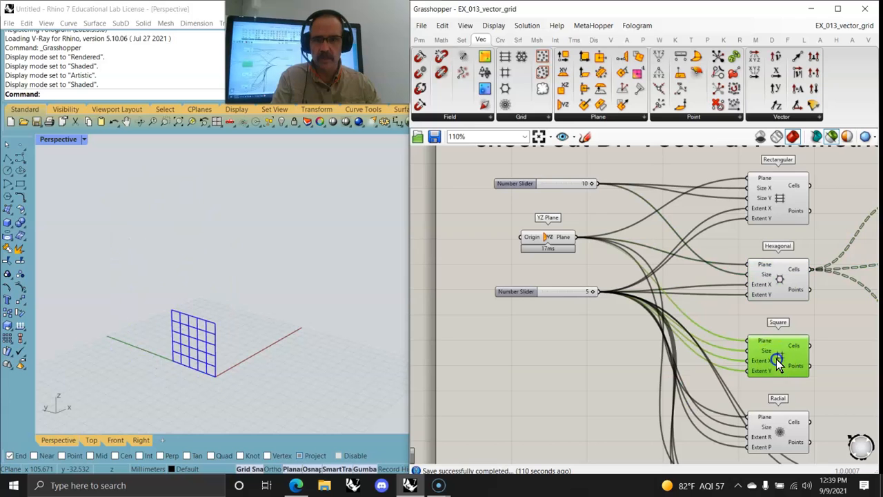
right_drag(736, 407, 697, 268)
click(745, 289)
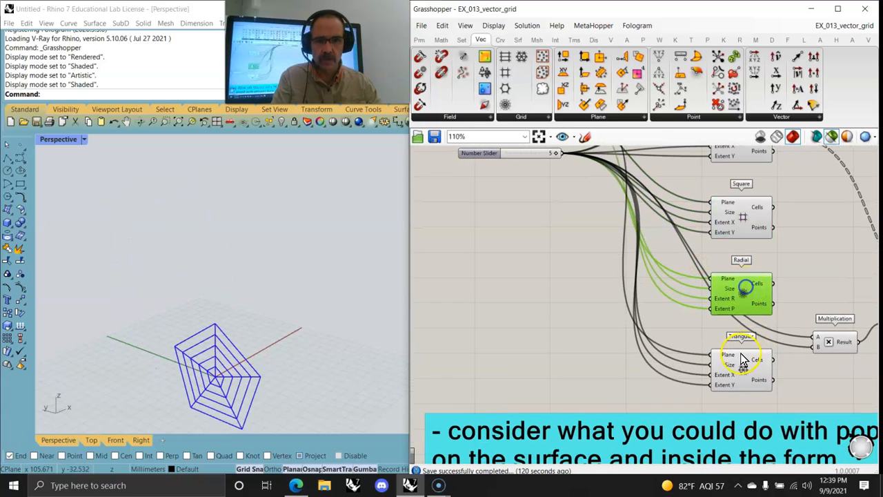
click(744, 376)
right_drag(308, 376, 180, 358)
scroll(174, 357, up, 3)
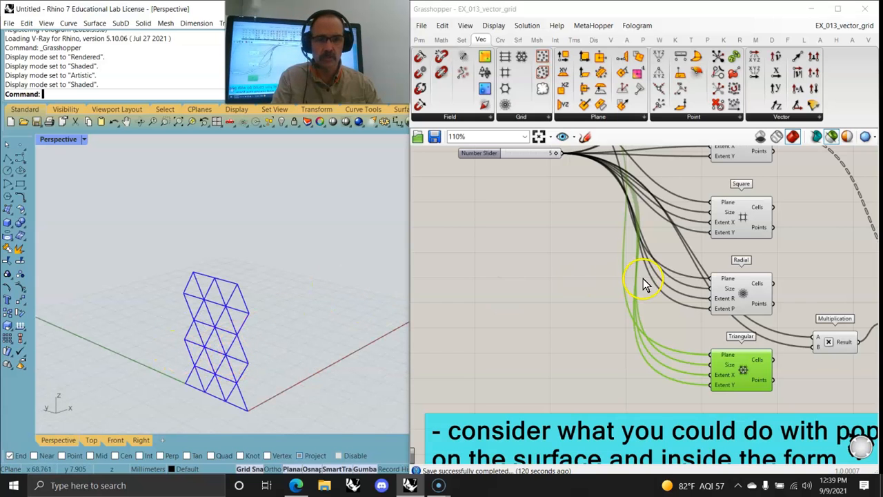
Preview the Hexagonal grid that feeds the Bounding Box, Populate 2D and Extrude components.
scroll(643, 278, down, 2)
right_drag(657, 225, 567, 280)
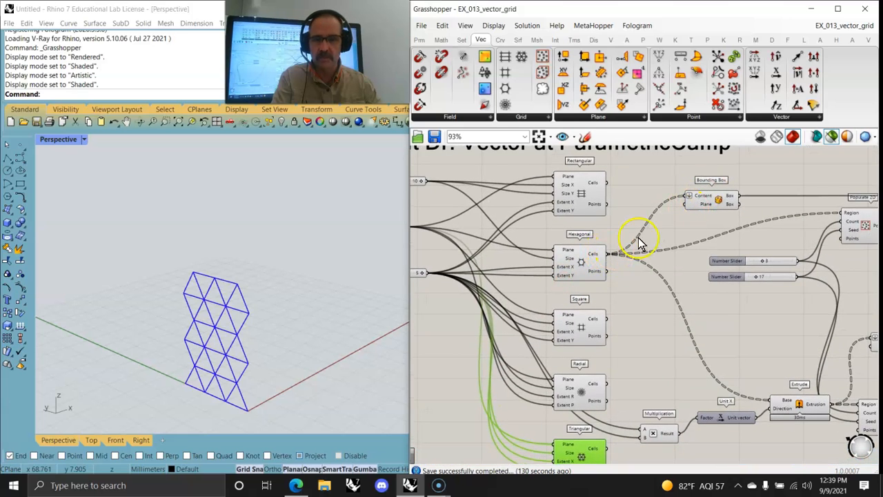
click(583, 269)
scroll(246, 331, down, 5)
right_drag(256, 331, 278, 320)
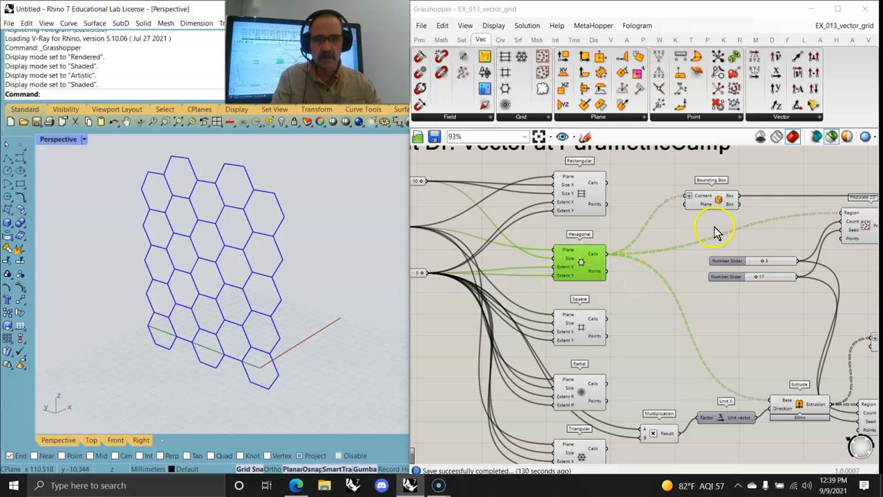
Preview the bounding box around the hexagonal cells and inspect the component's Union Box option.
click(717, 200)
right_drag(351, 262, 333, 266)
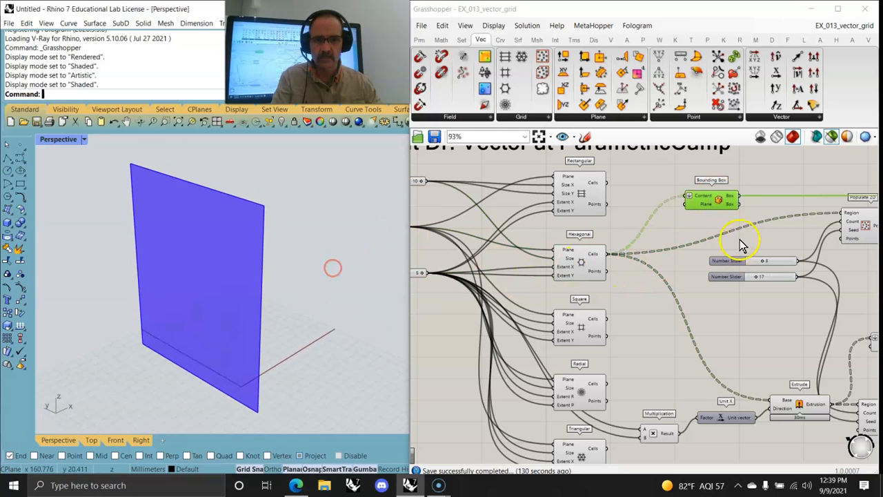
right_click(720, 208)
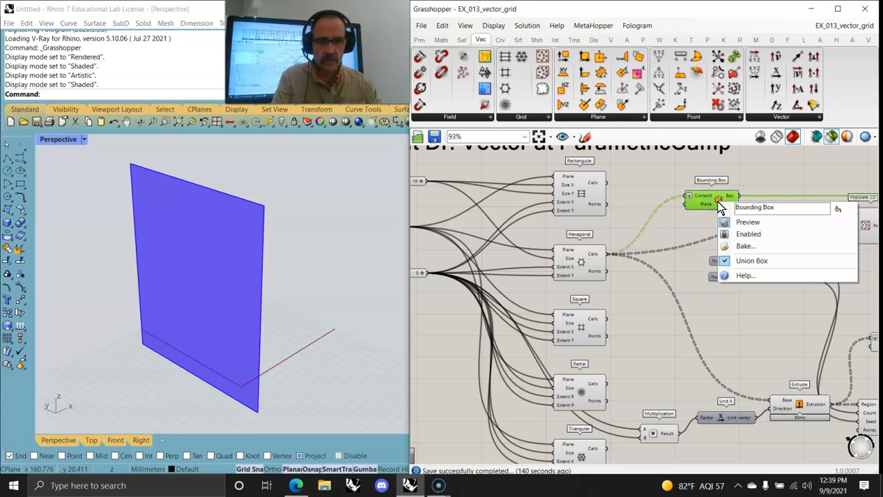
click(678, 225)
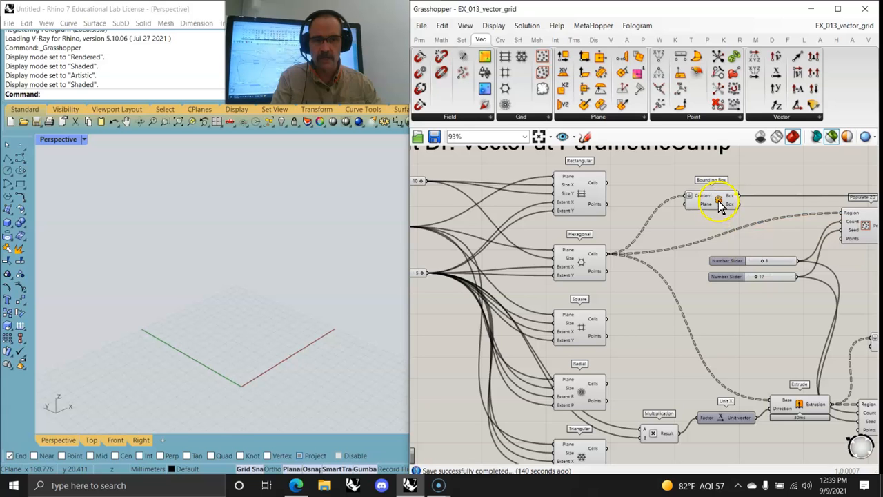
click(723, 199)
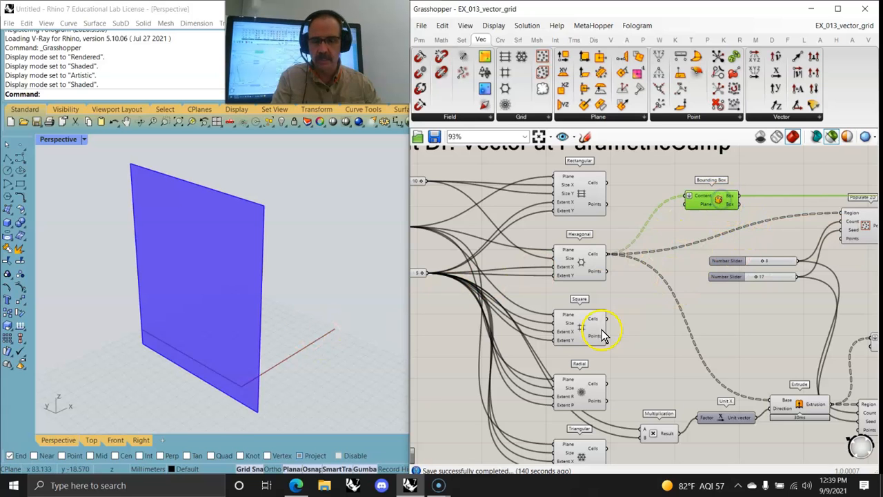
Examine the definition's flow from the grids through Extrude and Pipe to Solid Difference, and the slider driving the grid extents.
right_drag(713, 356, 663, 309)
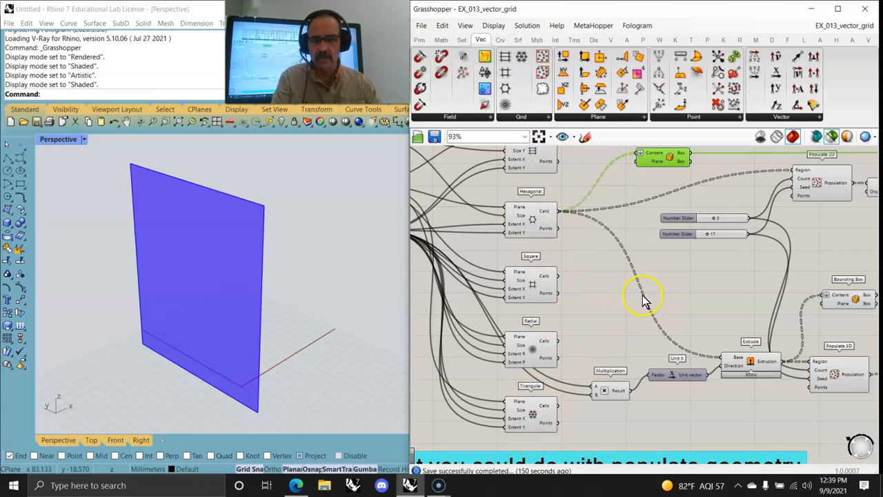
scroll(643, 296, down, 2)
right_drag(718, 299, 558, 296)
scroll(559, 295, down, 1)
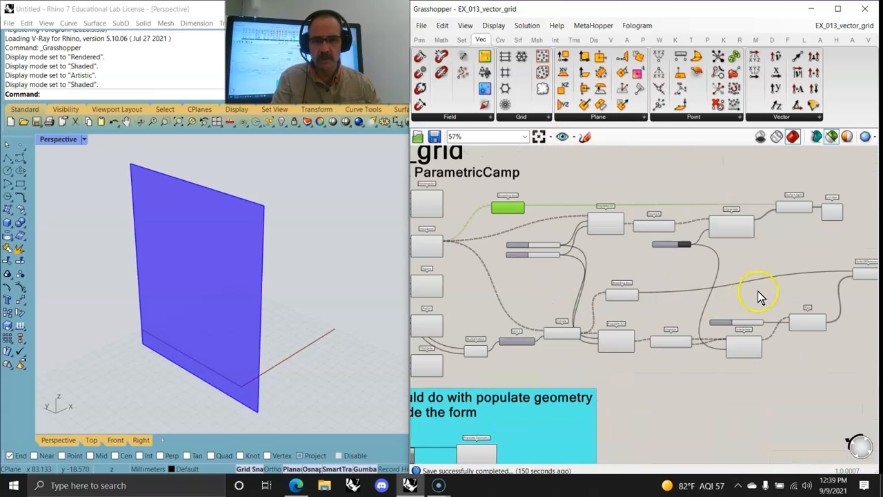
scroll(750, 256, up, 5)
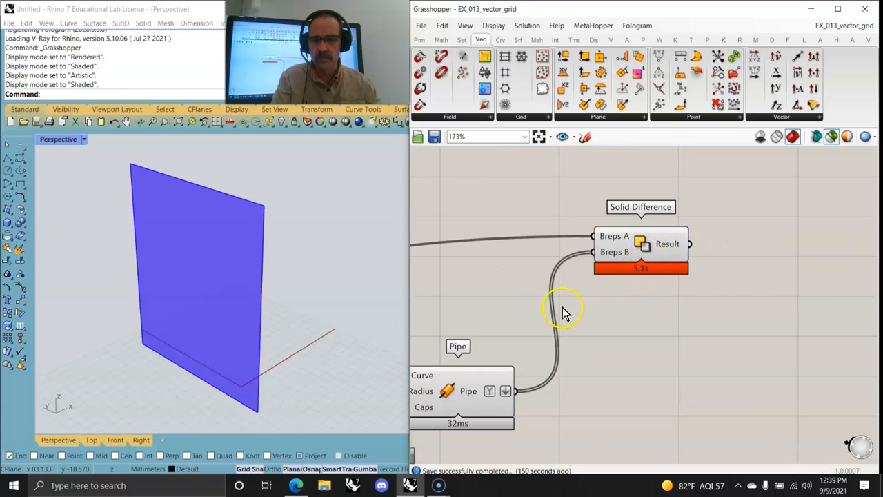
scroll(563, 312, down, 6)
mouse_move(741, 272)
right_down()
mouse_move(590, 241)
mouse_move(750, 275)
right_up()
right_drag(535, 298, 753, 286)
scroll(583, 259, up, 5)
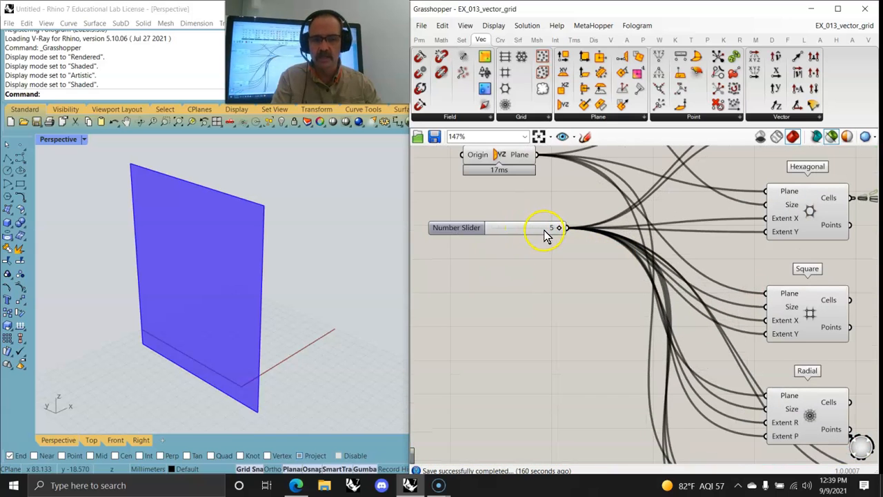
scroll(686, 279, down, 5)
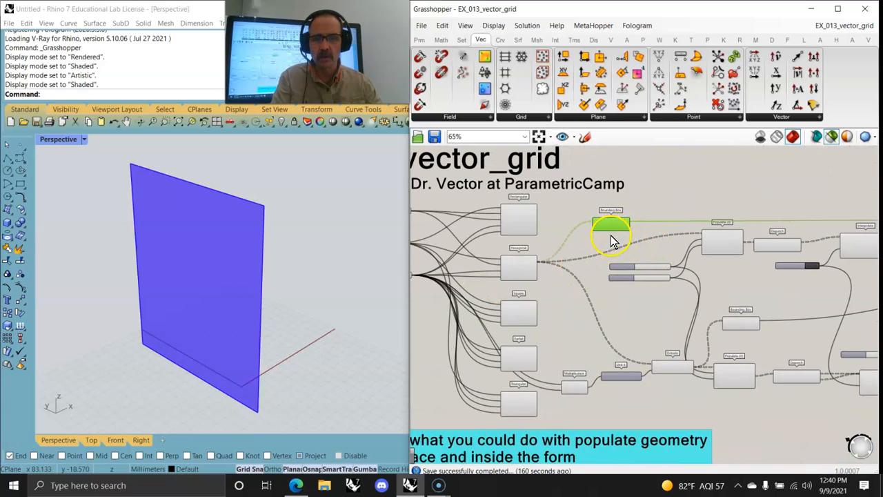
Lock the solver and unlock it again to demonstrate pausing the definition's calculation.
scroll(611, 240, up, 3)
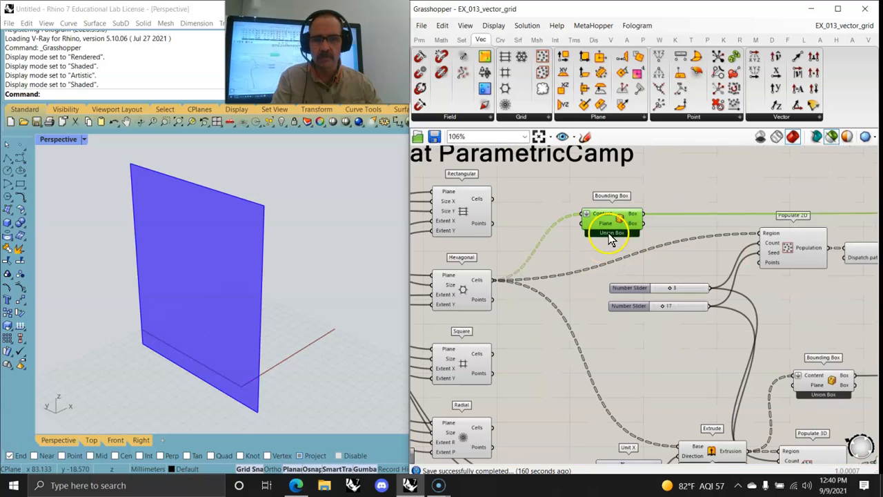
middle_click(573, 261)
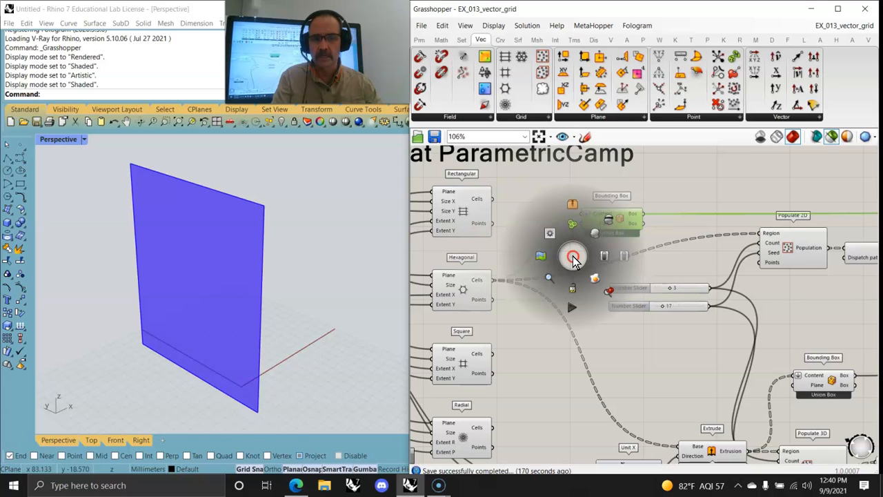
click(573, 289)
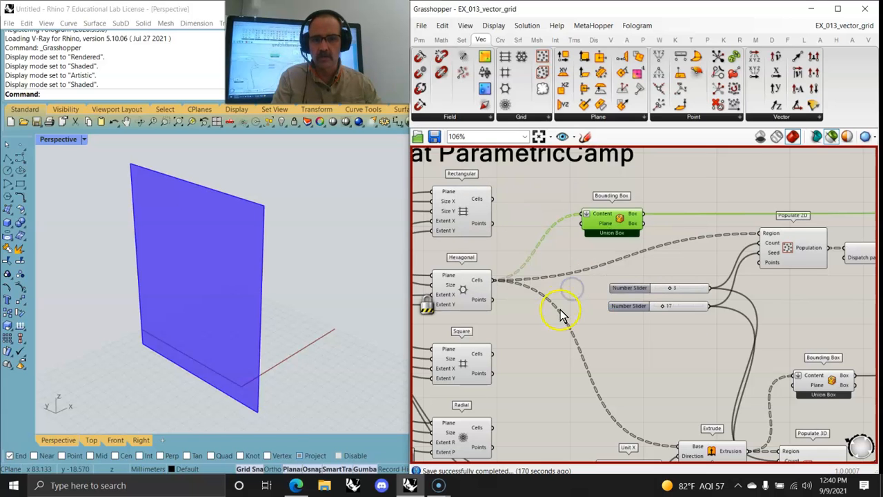
middle_click(571, 255)
click(568, 282)
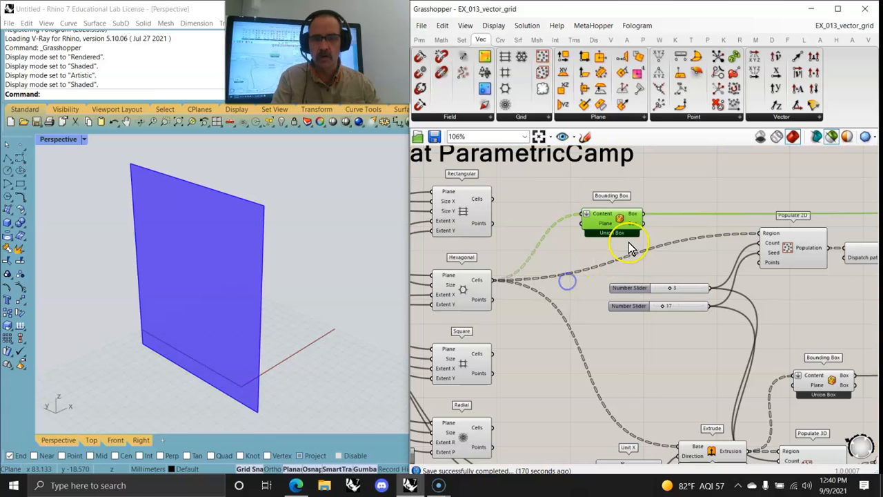
Preview the Surface Split fragments cut by the interpolated curves.
right_drag(706, 258, 584, 237)
right_drag(770, 242, 543, 260)
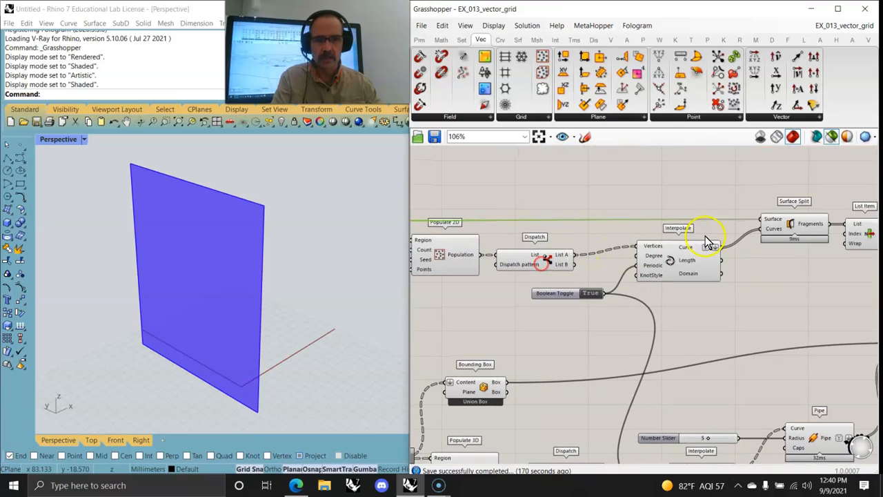
click(795, 228)
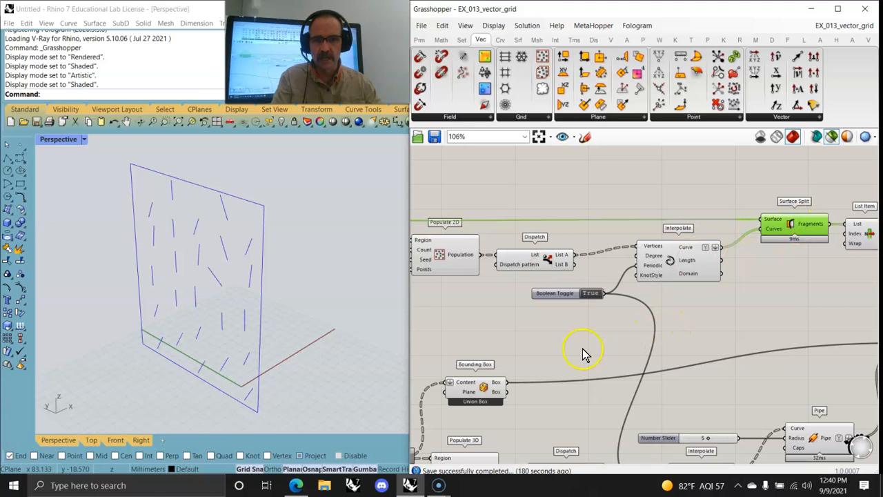
Trace the Multiplication and hexagonal cells into Extrude, and preview the extrusion along the unit X vector.
right_drag(584, 352, 804, 309)
click(672, 285)
right_drag(545, 337, 655, 285)
click(540, 405)
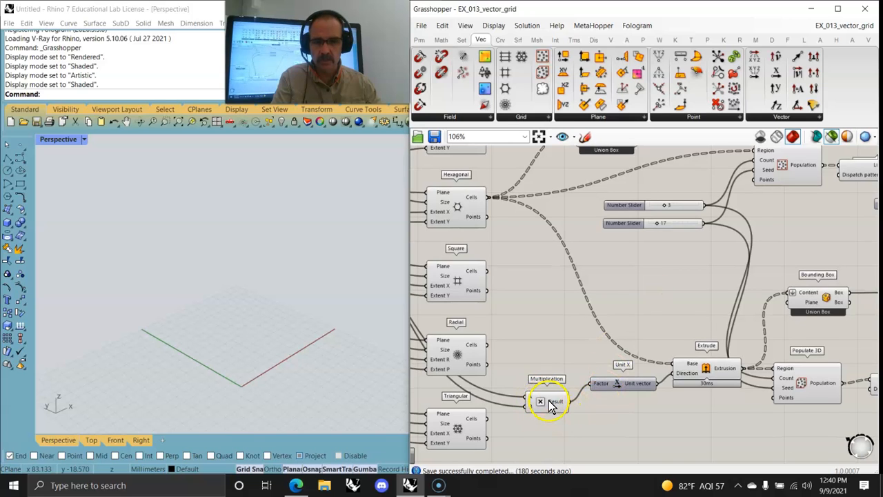
click(472, 200)
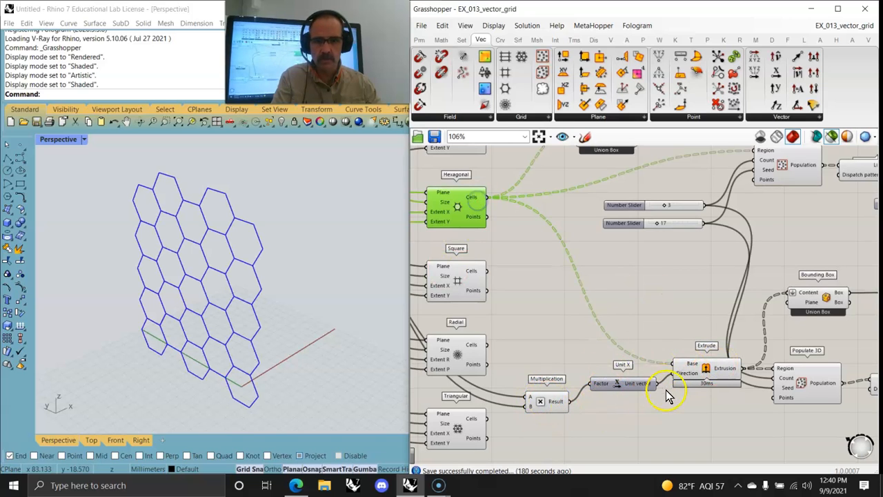
click(710, 369)
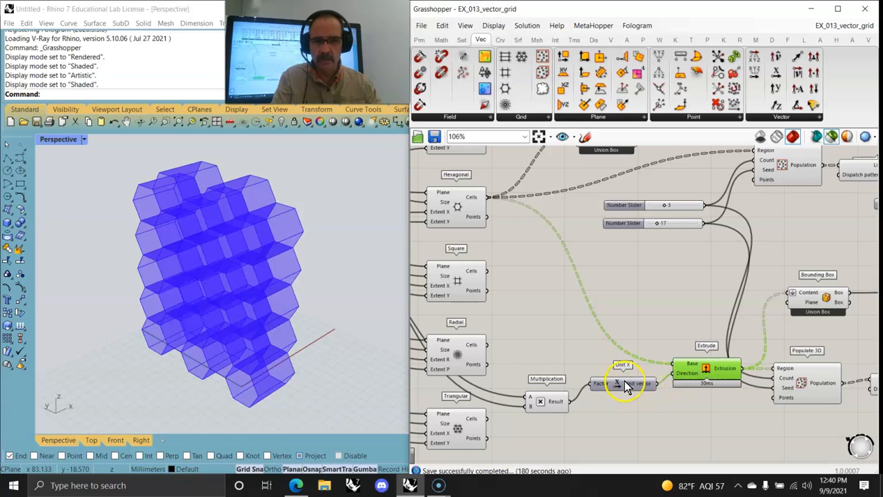
Move the Extrude component slightly up and away from the Unit X and Populate 3D components.
drag(712, 379, 682, 349)
right_drag(806, 336, 726, 306)
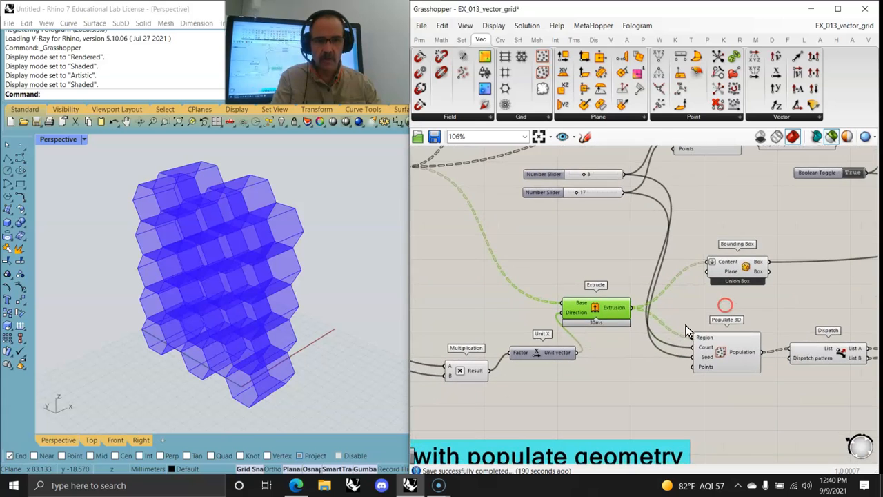
right_drag(752, 275, 717, 312)
Preview the extrusion's bounding box and compare the Populate 3D points with the Populate 2D points.
click(718, 310)
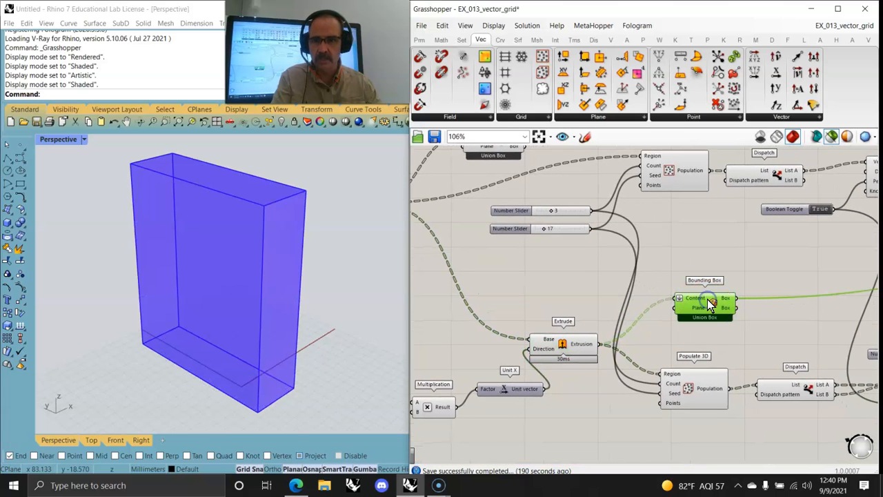
click(701, 390)
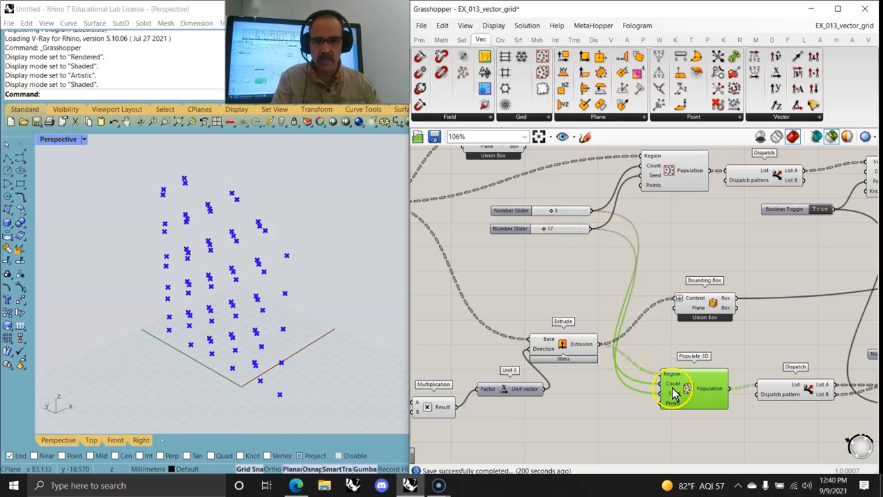
click(681, 181)
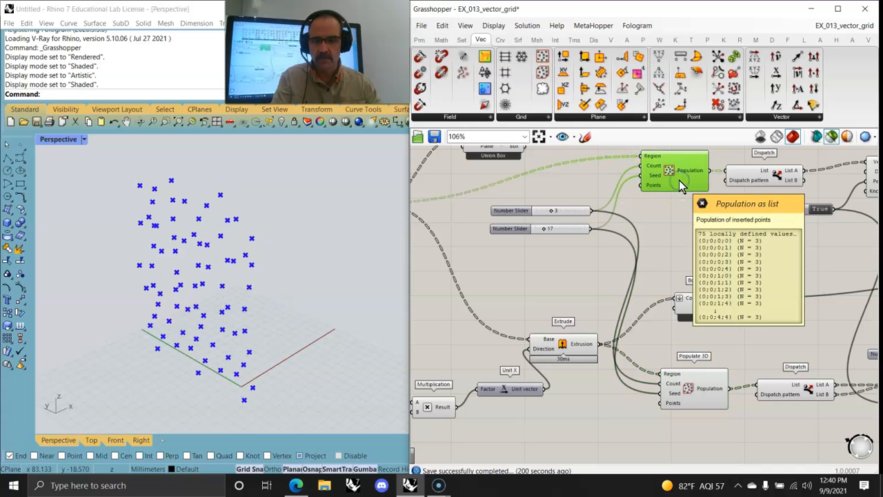
click(701, 390)
Inspect the input list and List B output of the Dispatch component after Populate 2D.
right_drag(800, 324, 690, 342)
click(676, 196)
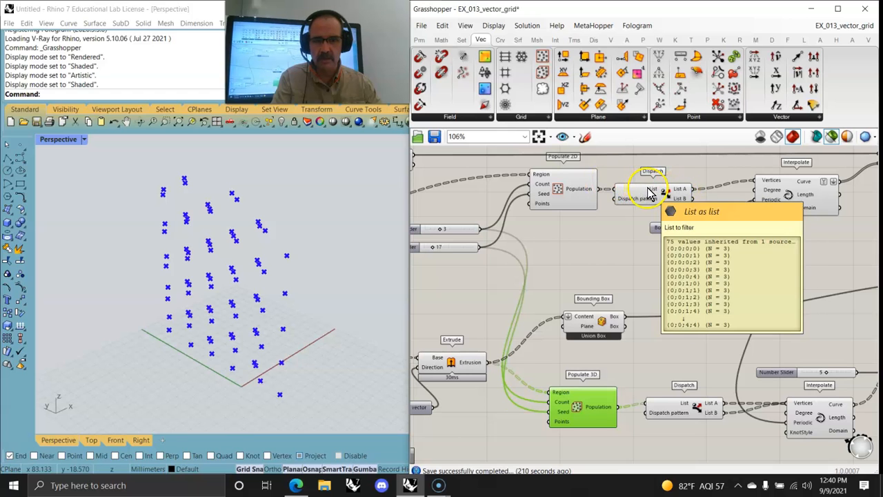
mouse_move(681, 196)
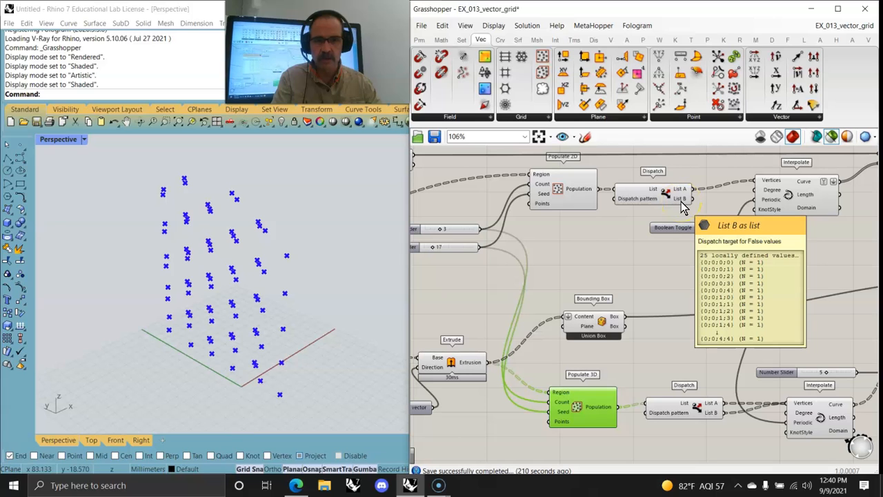
Shift the Populate 3D component and its Dispatch slightly on the canvas, and compare the Populate 3D points with the Populate 2D points.
click(679, 195)
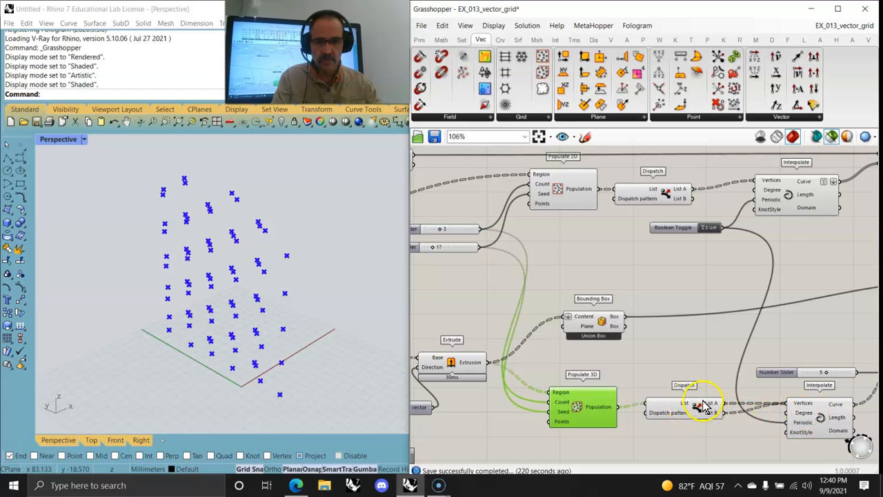
drag(690, 414, 686, 421)
click(599, 420)
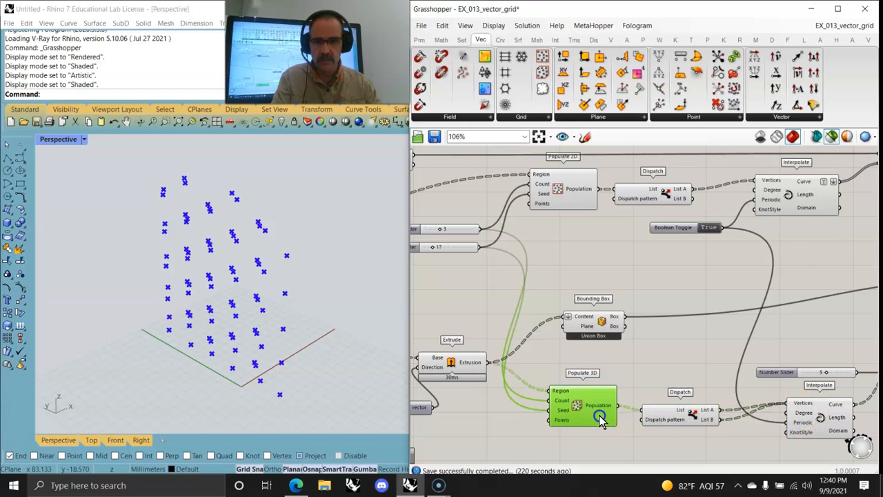
click(562, 189)
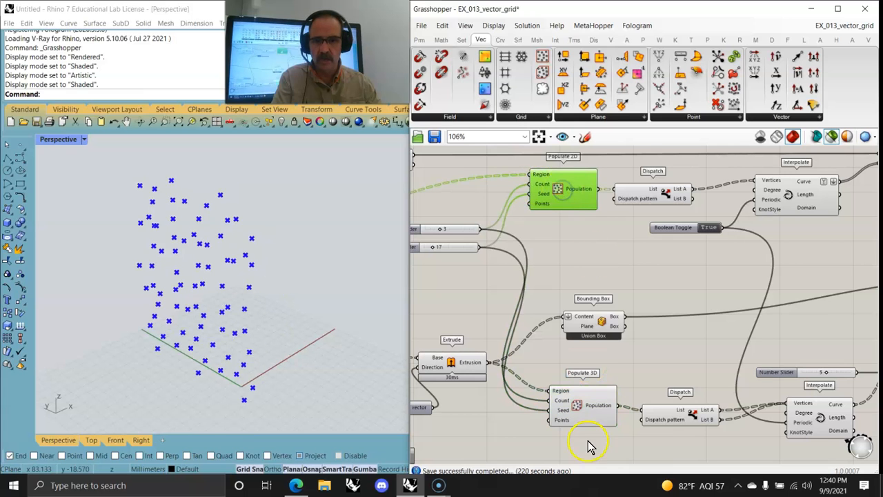
drag(587, 413, 598, 414)
Preview the closed curves from the Interpolate component fed by the Populate 3D points and view them from another angle.
click(707, 417)
click(811, 416)
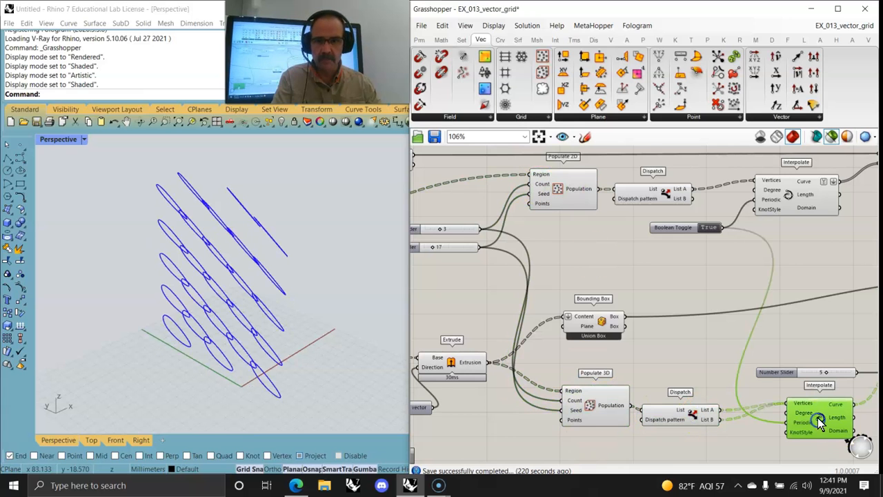
right_drag(375, 325, 368, 287)
click(810, 418)
click(751, 212)
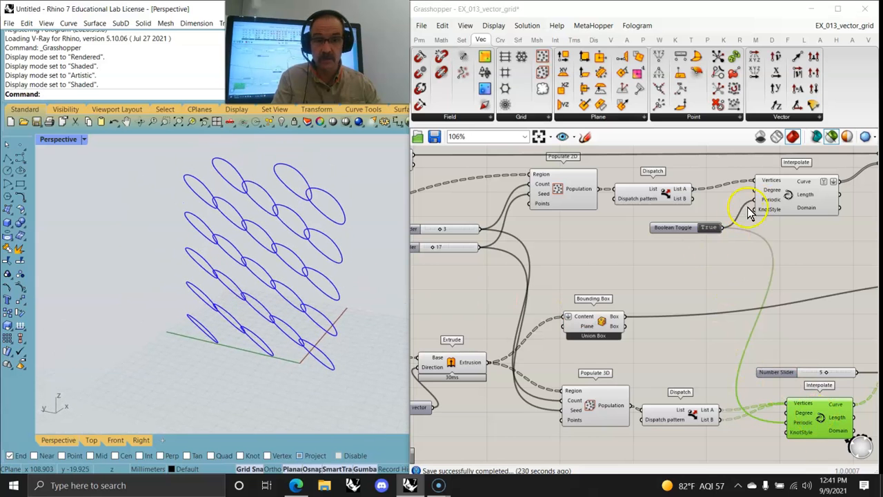
Trace the Populate 2D curves from Interpolate into Surface Split, and preview the split fragments and the List Item output.
click(788, 196)
right_drag(866, 287, 661, 327)
click(713, 200)
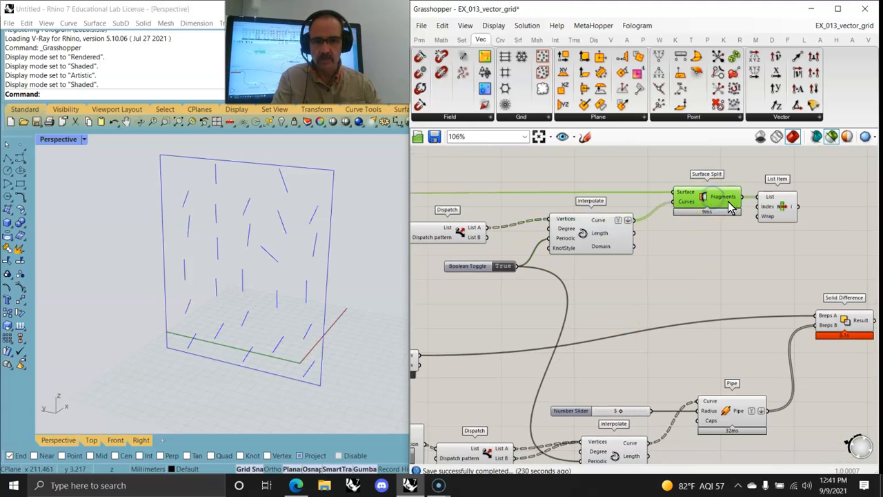
click(778, 206)
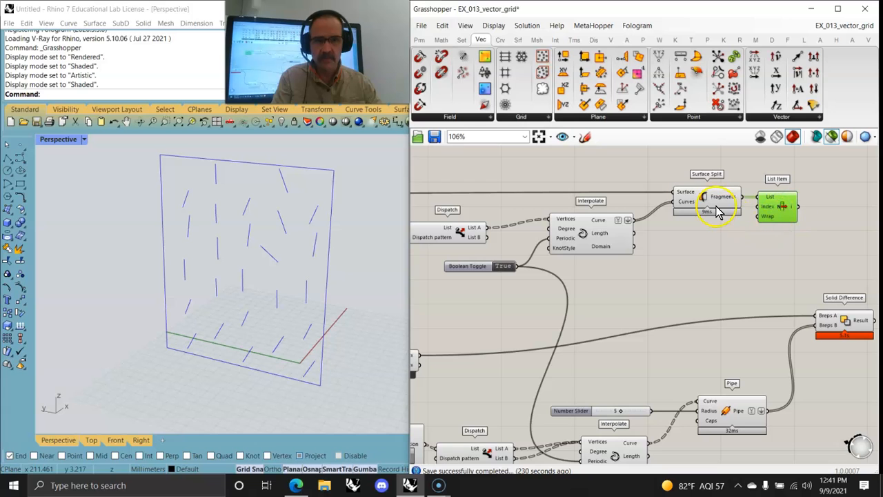
Move the Boolean Toggle slightly down and shift the Populate 3D branch's Interpolate component, previewing its curves.
right_drag(685, 297, 672, 216)
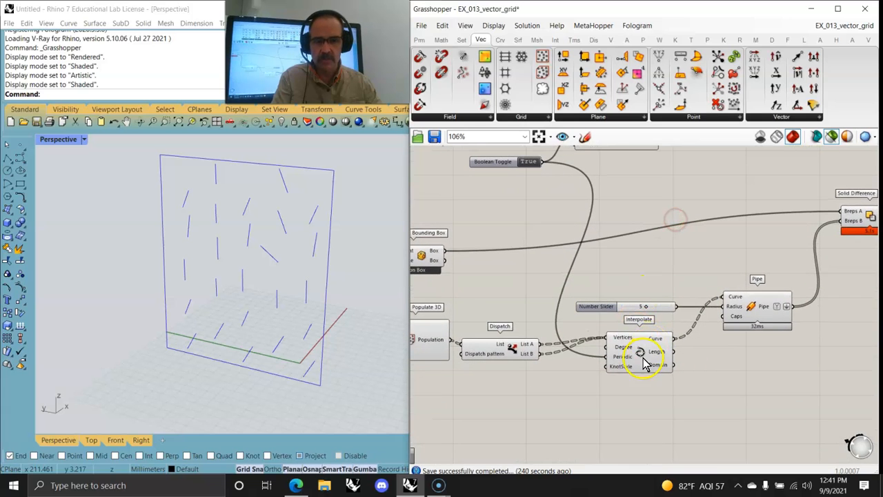
click(638, 353)
drag(503, 162, 507, 196)
click(640, 354)
drag(640, 354, 645, 351)
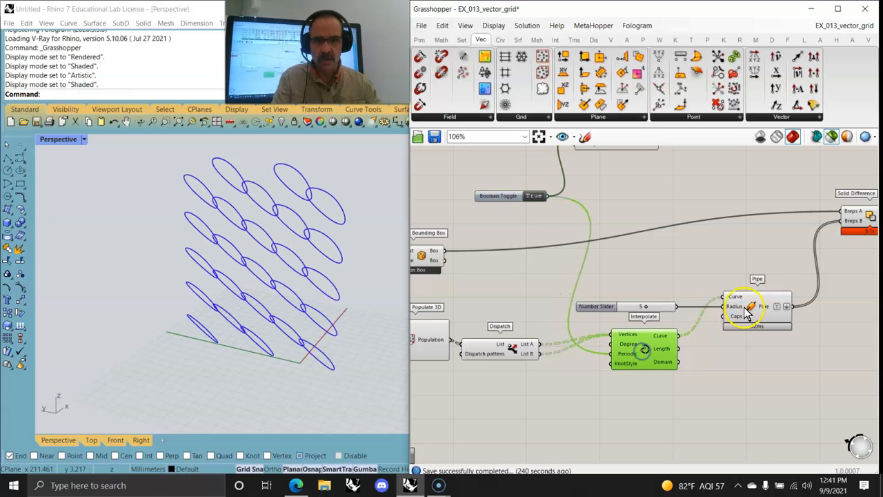
Preview the pipes built around the interpolated 3D curves.
click(750, 308)
right_drag(306, 266, 404, 266)
right_drag(783, 244, 627, 276)
right_drag(507, 287, 698, 253)
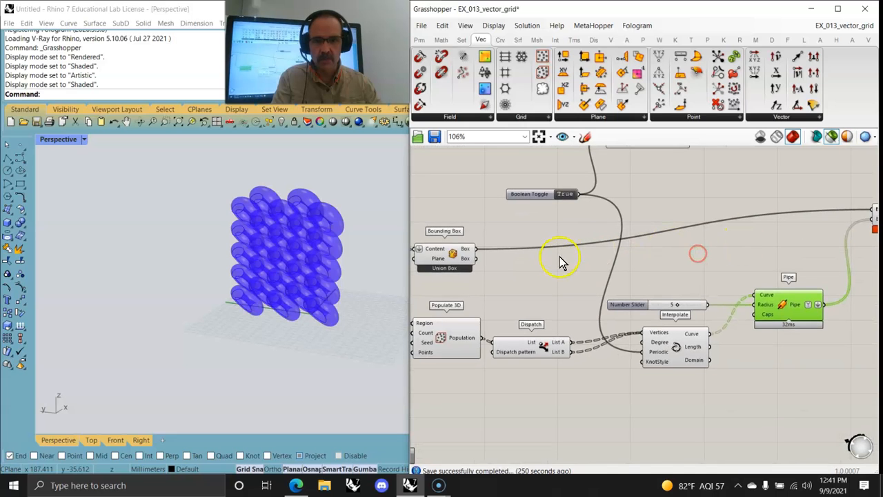
Preview the bounding box together with the pipes and view their overlap from another angle.
click(445, 252)
right_drag(652, 238, 542, 258)
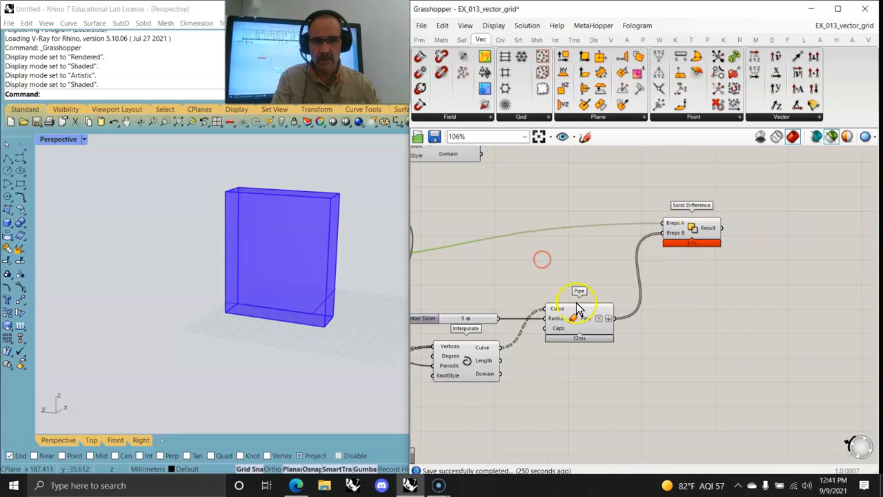
click(583, 324)
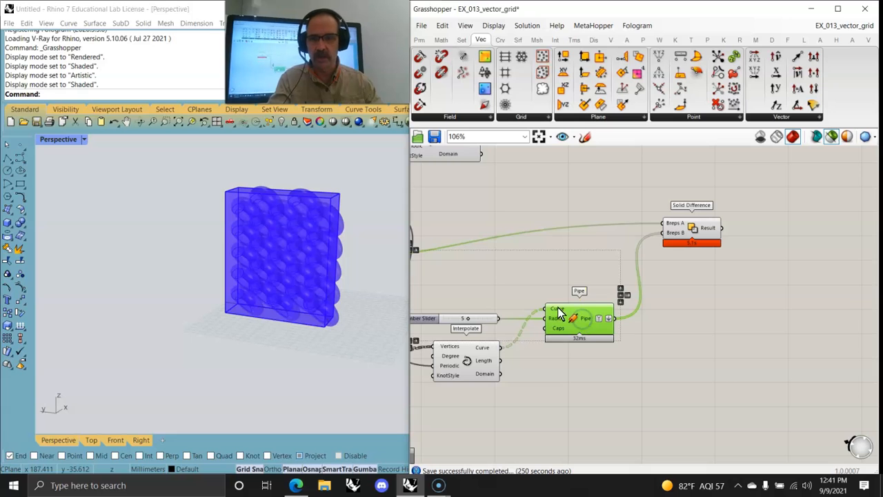
right_drag(335, 233, 273, 232)
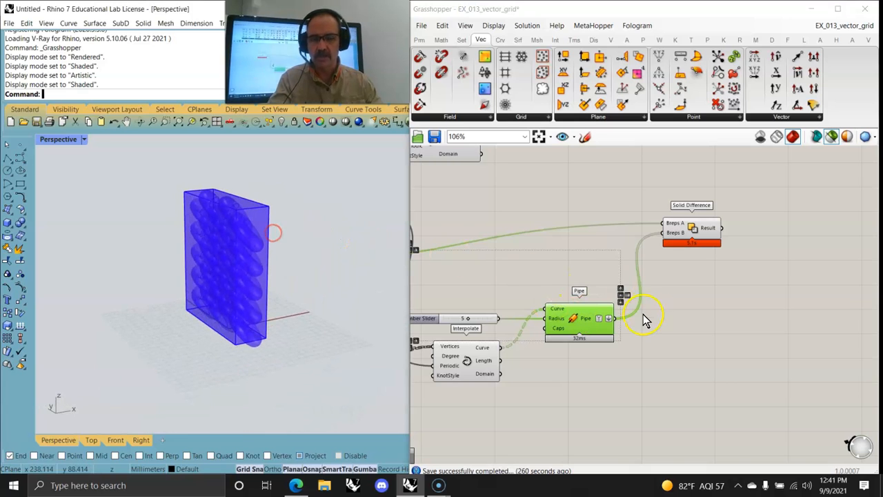
Preview the Solid Difference result and examine the carved box up close.
click(700, 230)
mouse_move(191, 329)
right_down()
mouse_move(240, 311)
mouse_move(213, 296)
mouse_move(195, 306)
mouse_move(171, 363)
mouse_move(209, 335)
mouse_move(191, 338)
right_up()
scroll(207, 317, up, 5)
right_drag(261, 326, 278, 333)
Duplicate the grid extent number slider just below the original and set the copy's maximum to 10.
right_drag(510, 263, 697, 250)
scroll(696, 252, down, 2)
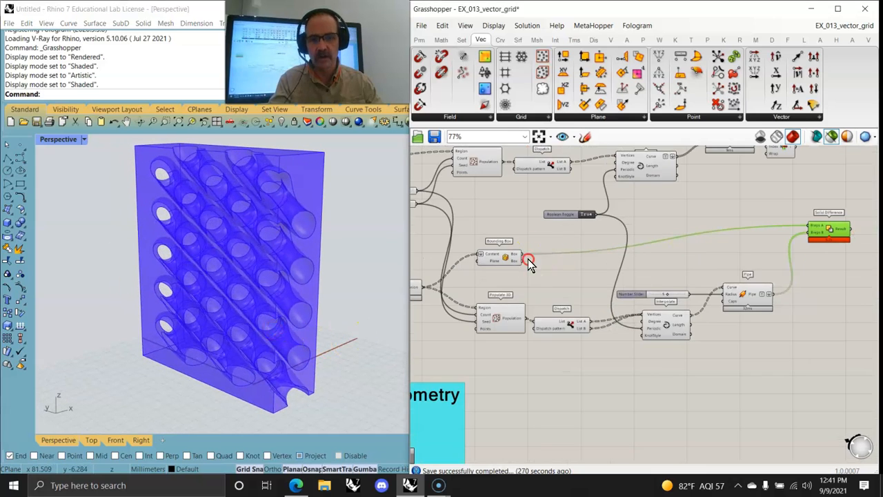
right_drag(527, 262, 686, 283)
right_drag(500, 260, 672, 262)
mouse_move(503, 246)
right_down()
mouse_move(669, 292)
mouse_move(618, 307)
right_up()
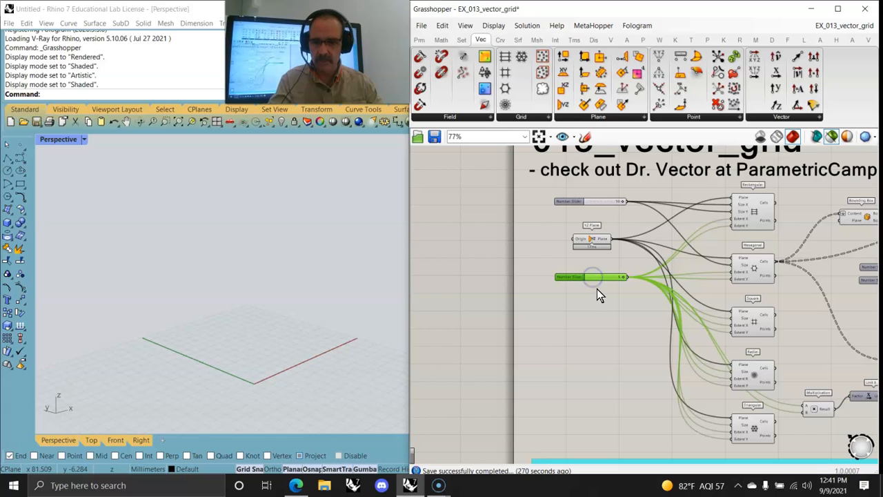
alt+drag(602, 278, 603, 316)
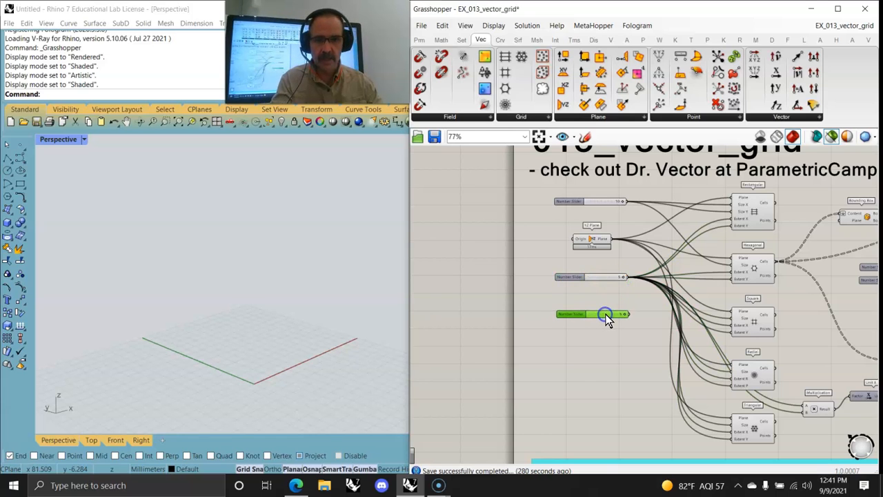
right_click(606, 316)
click(632, 361)
click(705, 382)
drag(707, 372, 711, 428)
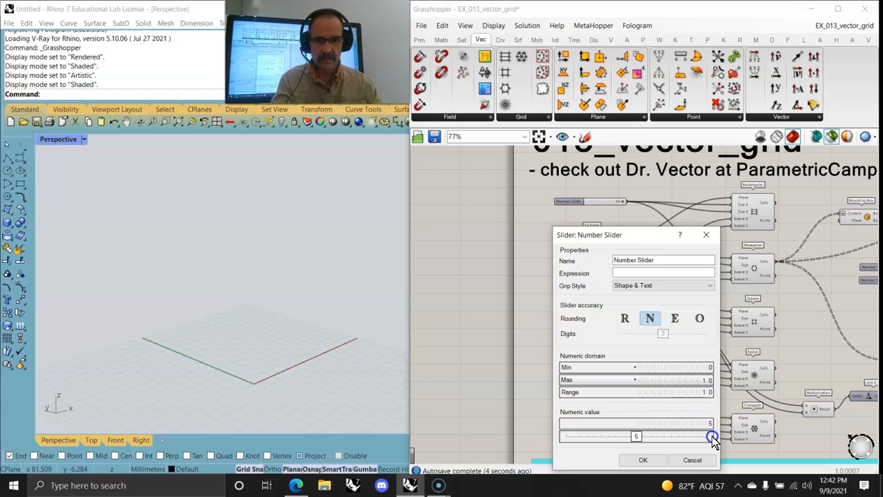
click(643, 459)
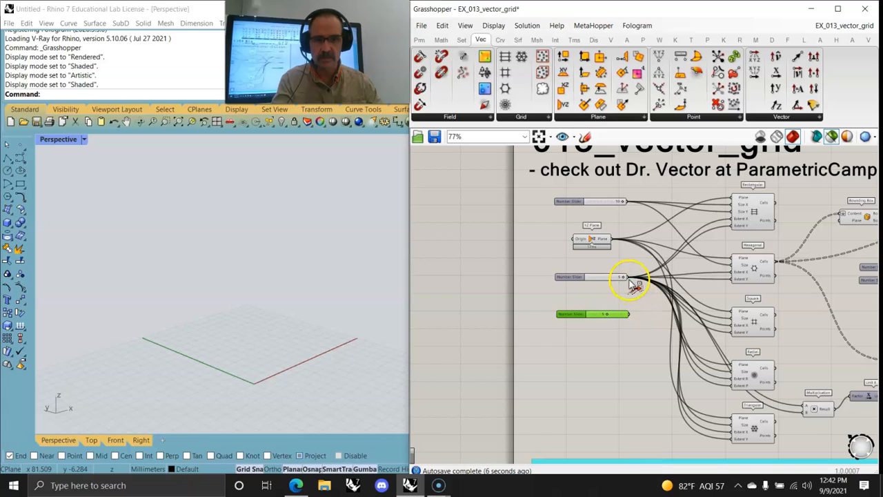
Select Solid Difference for preview and move all wires from the Hexagonal grid's Cells output to the Rectangular grid's Cells output.
mouse_move(627, 277)
ctrl+shift+mouse_down()
mouse_move(644, 318)
mouse_move(627, 324)
mouse_move(627, 279)
ctrl+shift+mouse_up()
scroll(659, 309, down, 2)
right_drag(791, 339, 682, 319)
scroll(642, 277, up, 3)
right_drag(813, 300, 620, 299)
right_drag(862, 315, 620, 270)
click(838, 247)
right_drag(530, 258, 724, 286)
ctrl+shift+drag(636, 264, 630, 192)
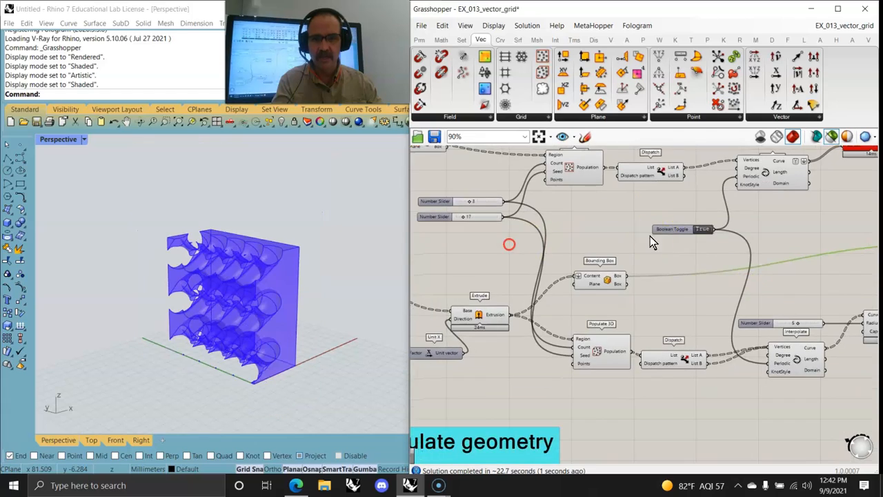
Examine the Solid Difference form generated from the rectangular grid up close and from another angle.
right_drag(509, 244, 544, 235)
right_drag(276, 273, 245, 296)
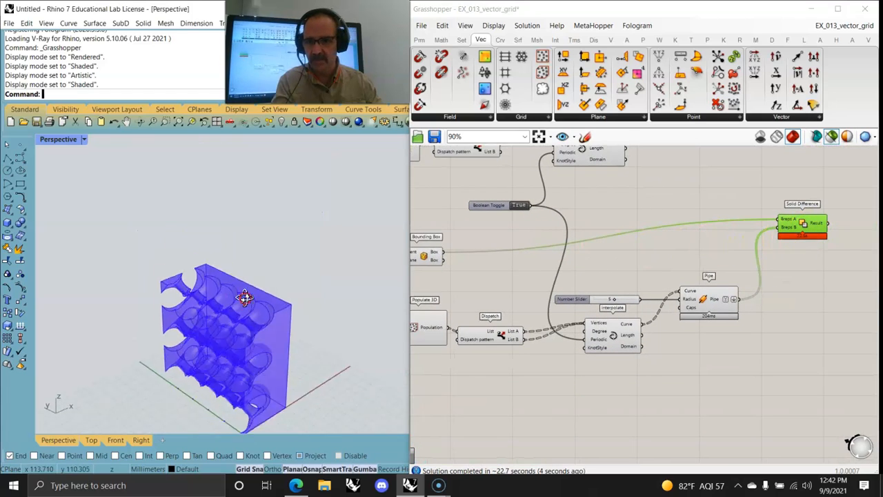
scroll(237, 325, up, 6)
scroll(232, 324, down, 6)
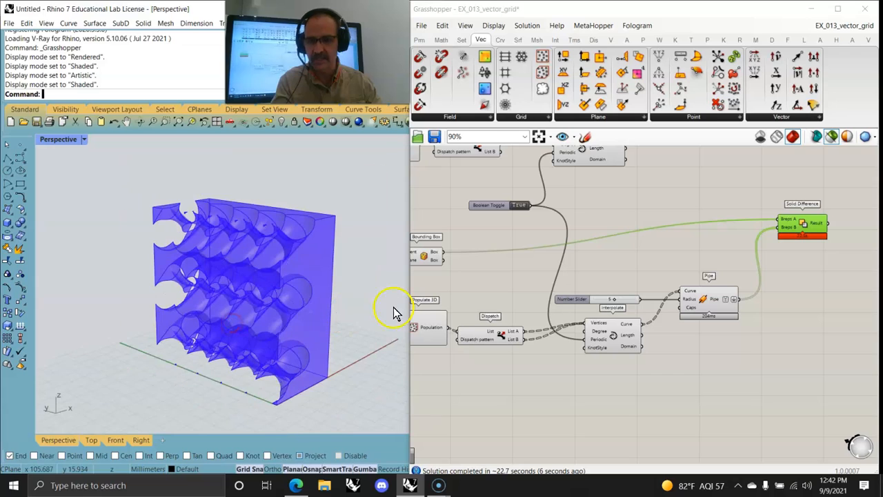
Move all wires from the Rectangular grid's Cells output to the Triangular grid's Cells output.
right_drag(539, 258, 791, 235)
scroll(616, 262, down, 3)
right_drag(554, 280, 695, 314)
scroll(628, 255, up, 4)
right_drag(651, 245, 656, 290)
right_drag(673, 358, 637, 315)
scroll(639, 320, down, 1)
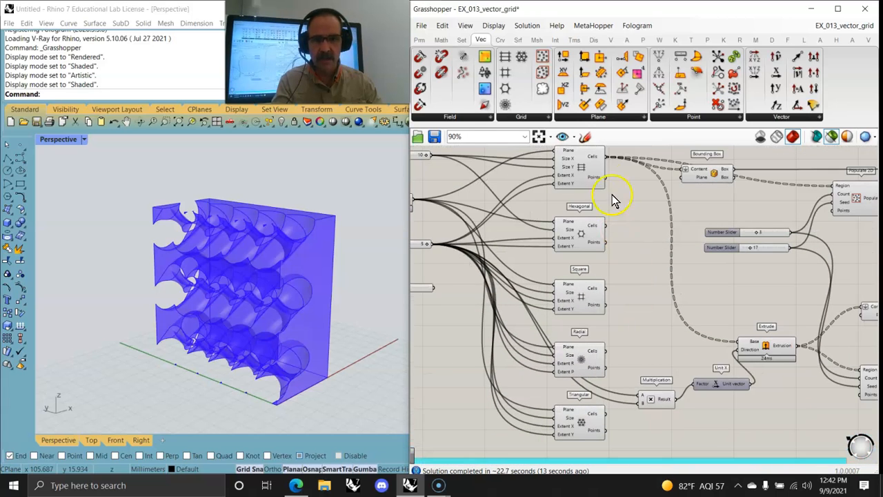
ctrl+shift+drag(605, 157, 604, 413)
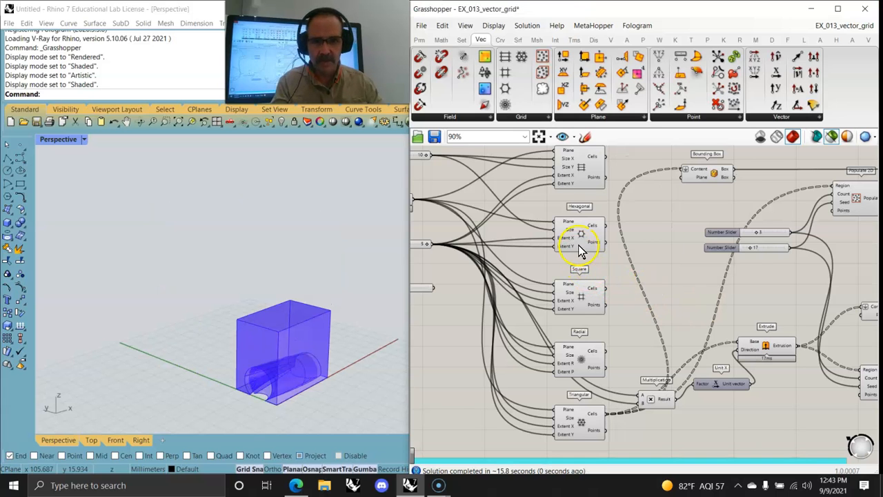
Examine the Solid Difference form generated from the triangular grid, following the definition through to its result.
right_drag(796, 307, 616, 274)
right_drag(780, 290, 562, 288)
right_drag(733, 277, 584, 284)
right_drag(324, 388, 340, 353)
scroll(341, 284, up, 6)
right_drag(340, 288, 315, 241)
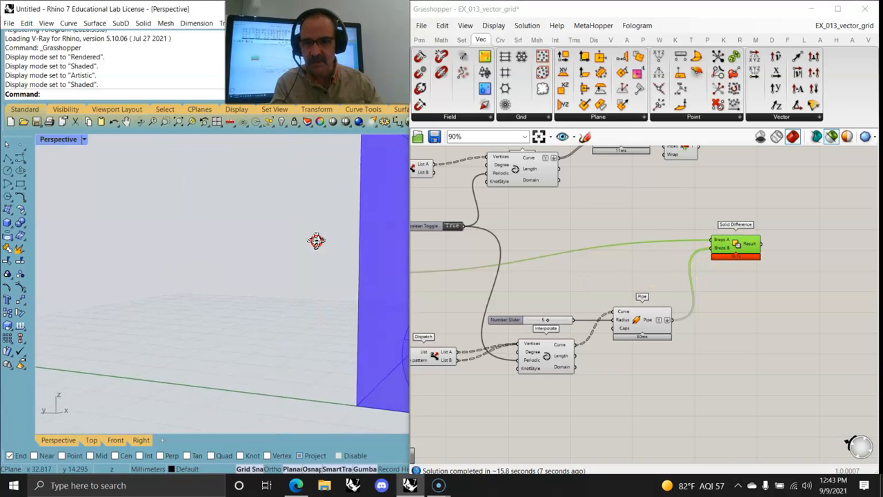
scroll(296, 242, down, 6)
Move all wires from the Triangular grid's Cells output back to the Hexagonal grid's Cells output and view the carved box.
right_drag(542, 273, 758, 297)
scroll(681, 301, down, 3)
right_drag(585, 319, 670, 336)
scroll(570, 366, up, 4)
right_drag(534, 378, 578, 424)
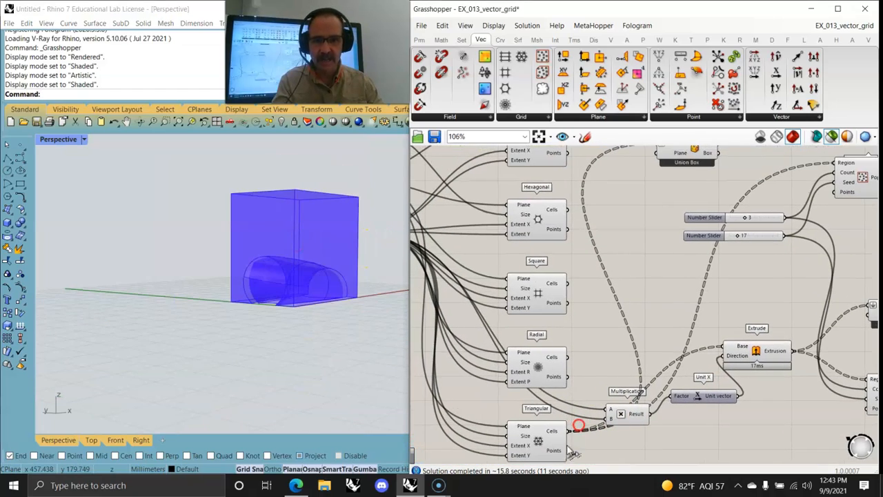
ctrl+shift+drag(570, 436, 566, 222)
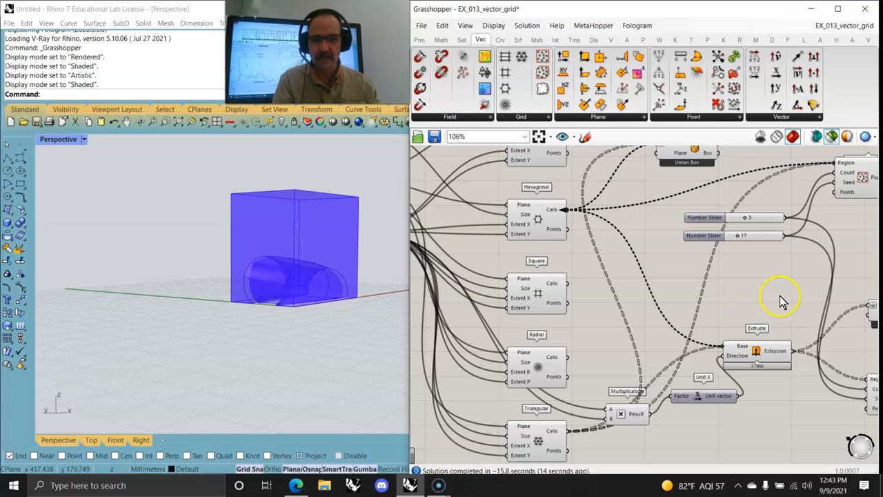
right_drag(331, 286, 328, 302)
click(535, 311)
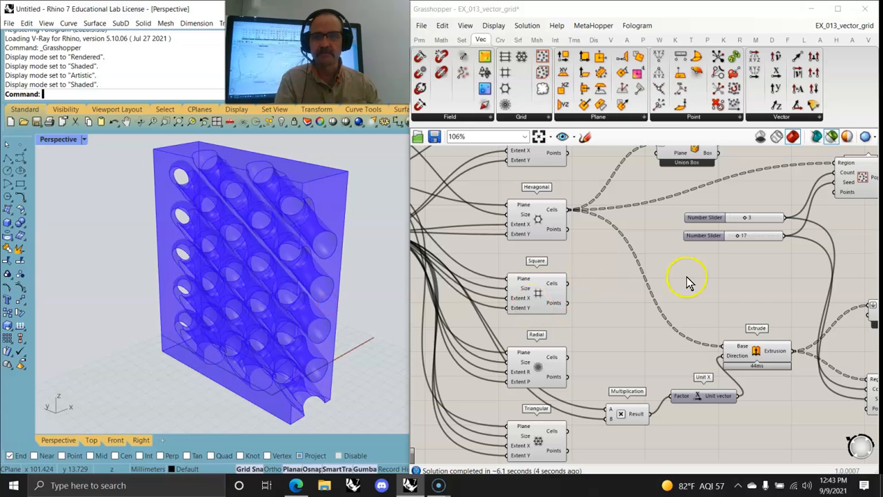
Preview the Cylinder in the populate geometry example and the points that Populate Geometry places on its surface.
scroll(636, 358, down, 3)
right_drag(645, 325, 650, 259)
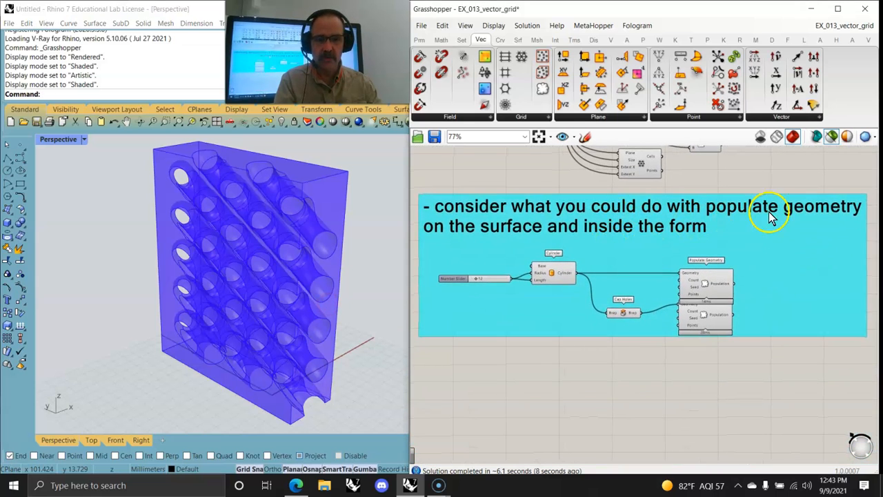
click(541, 270)
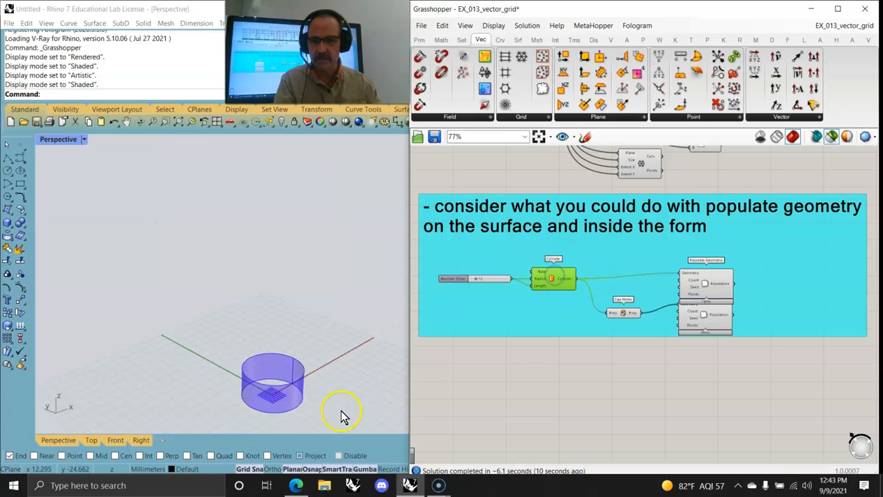
scroll(285, 410, up, 4)
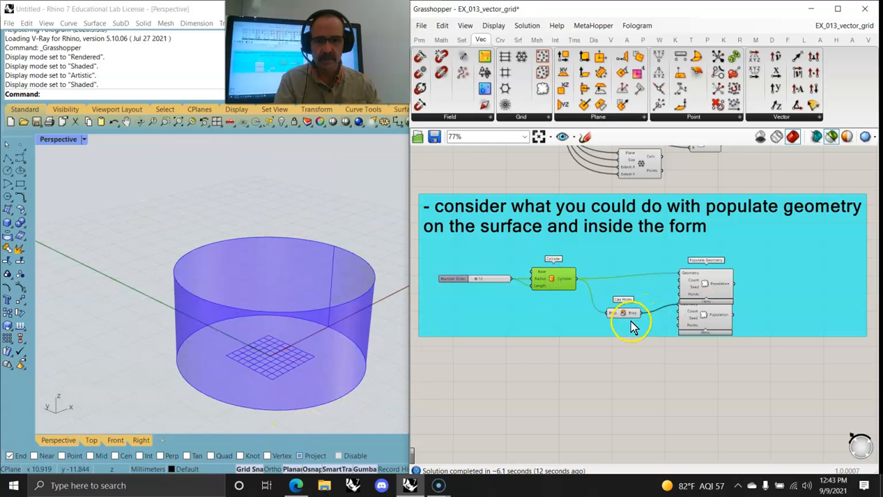
scroll(607, 311, up, 1)
click(720, 276)
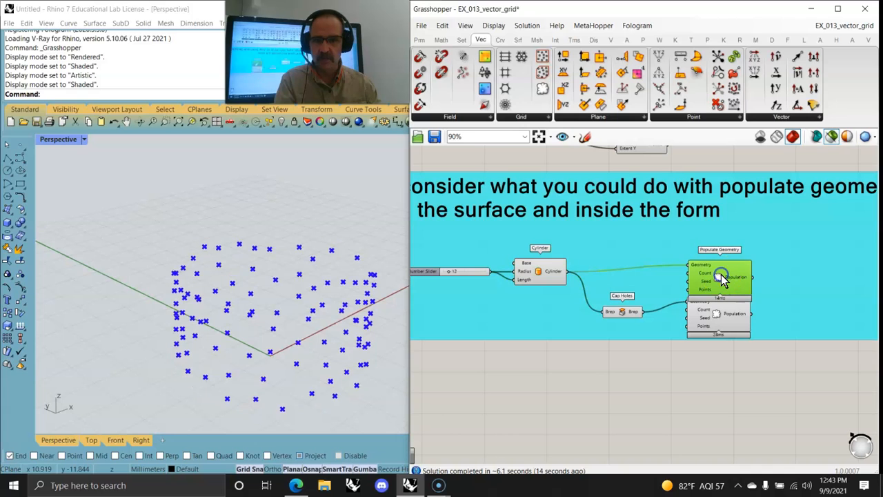
scroll(337, 314, down, 5)
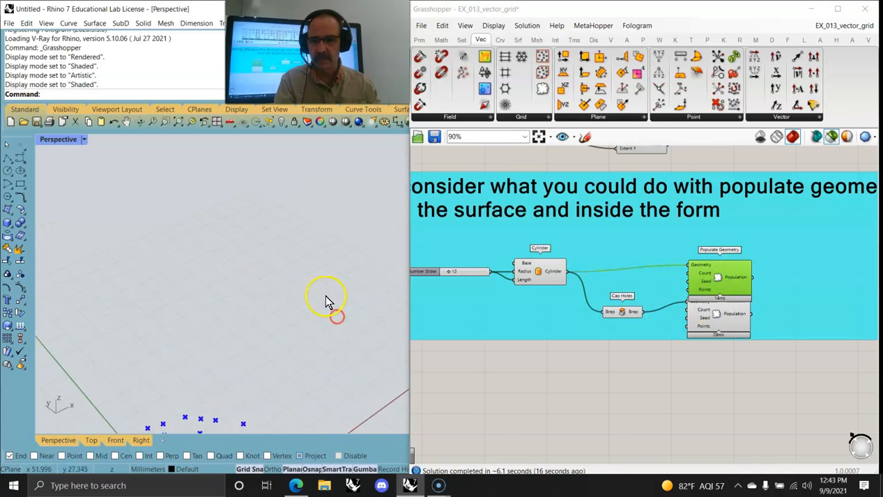
right_drag(353, 327, 345, 347)
Move the capped cylinder's Populate Geometry component below the other one and preview its points inside the form.
drag(728, 320, 729, 343)
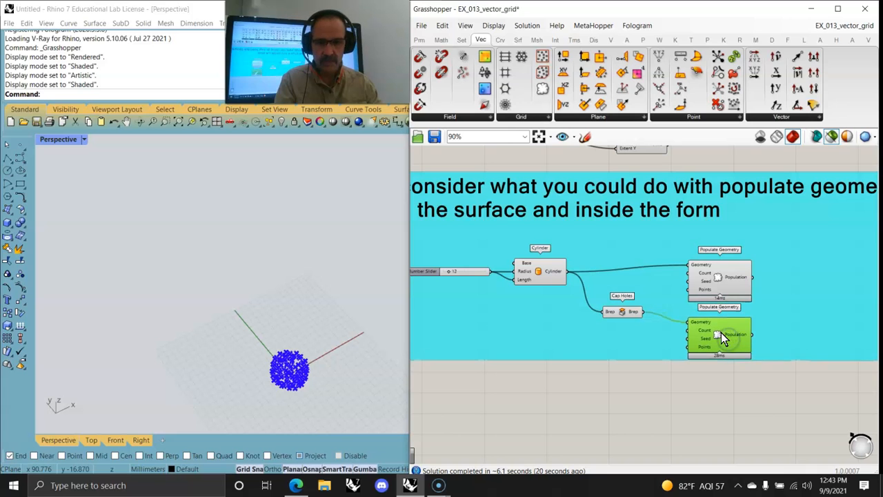
right_drag(292, 387, 279, 364)
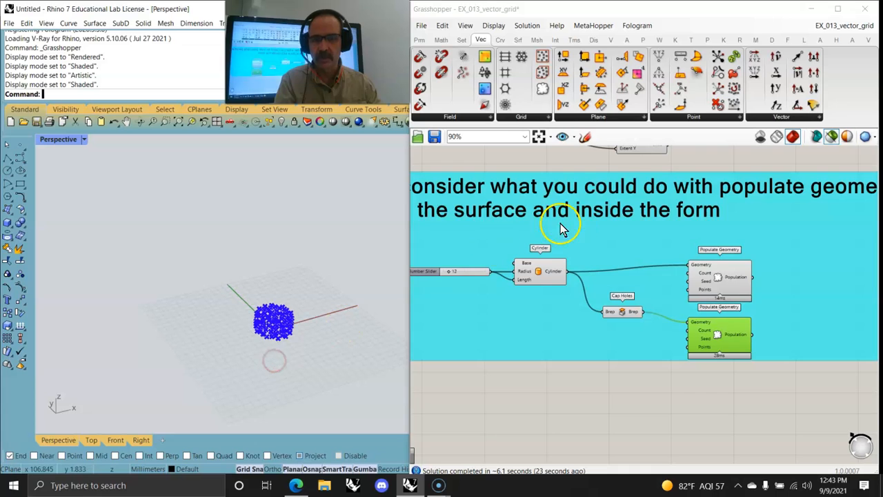
scroll(572, 262, down, 3)
scroll(312, 354, up, 5)
scroll(159, 230, up, 3)
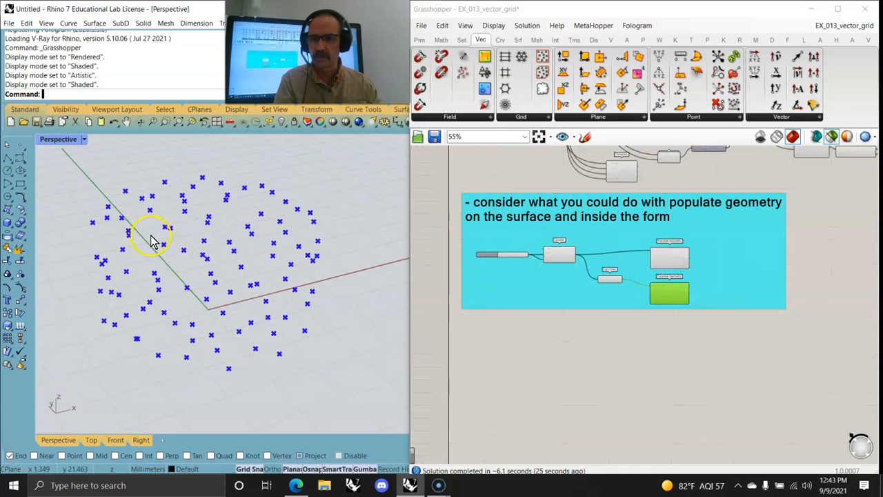
click(586, 117)
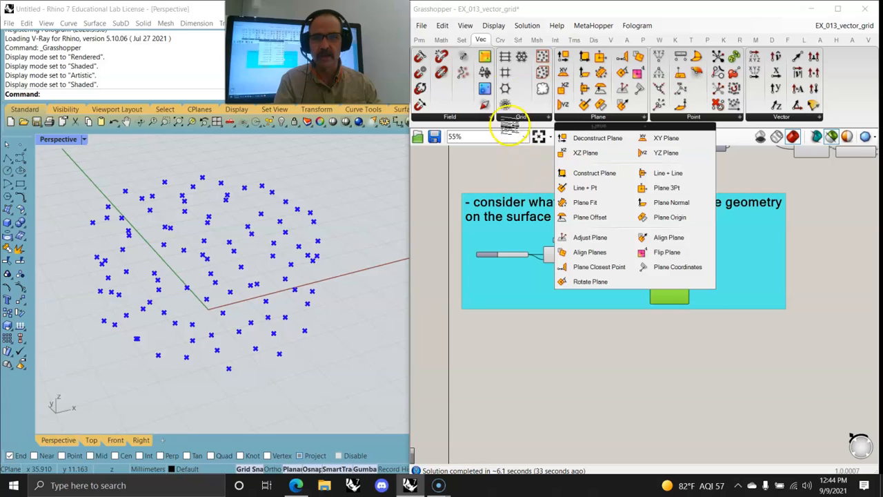
click(463, 42)
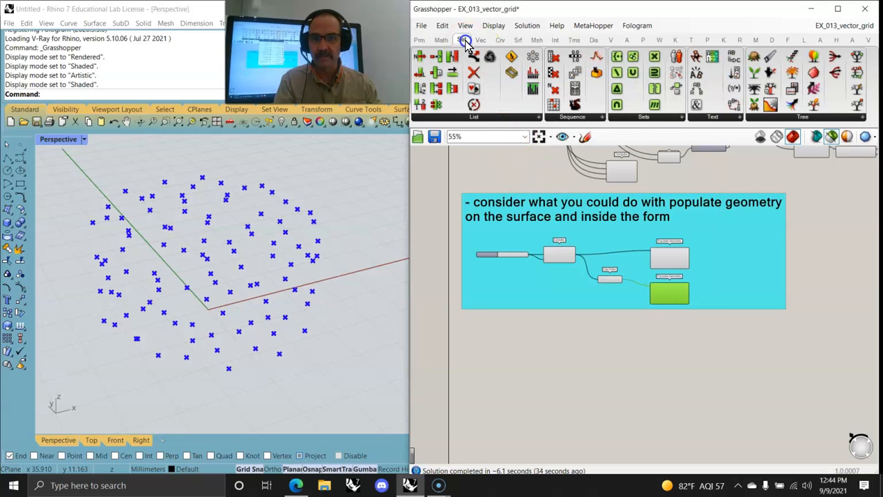
click(806, 116)
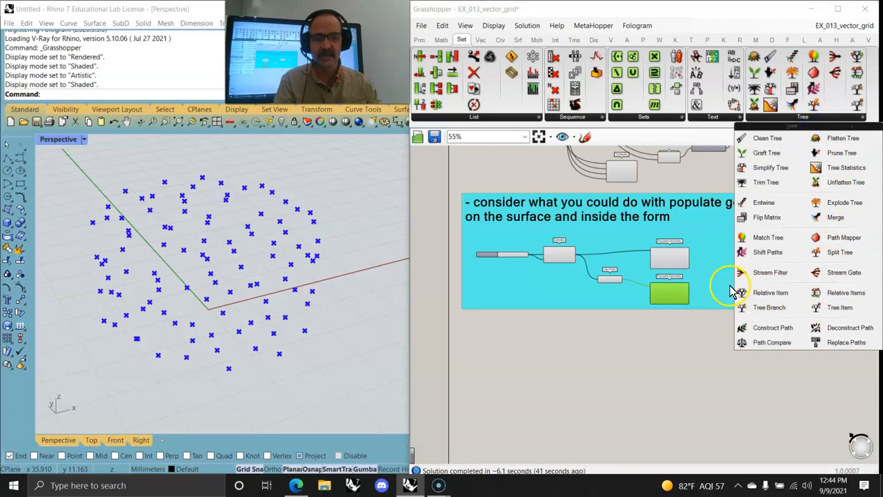
scroll(690, 292, down, 1)
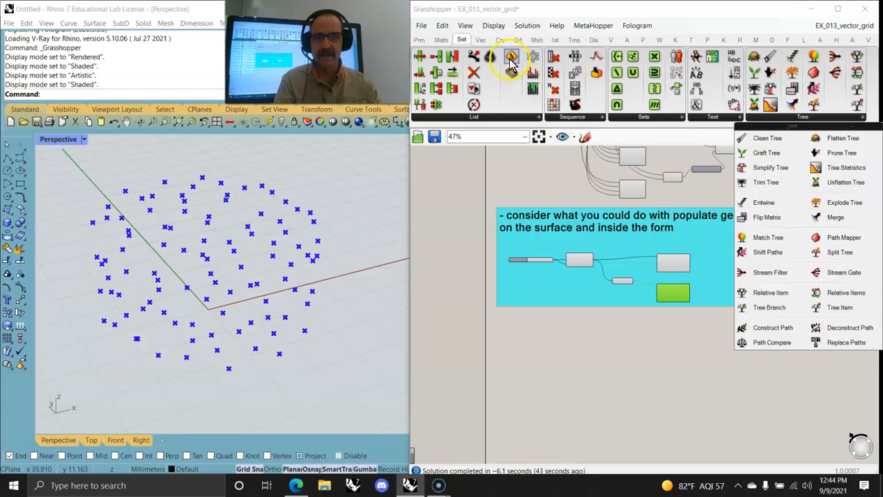
click(481, 39)
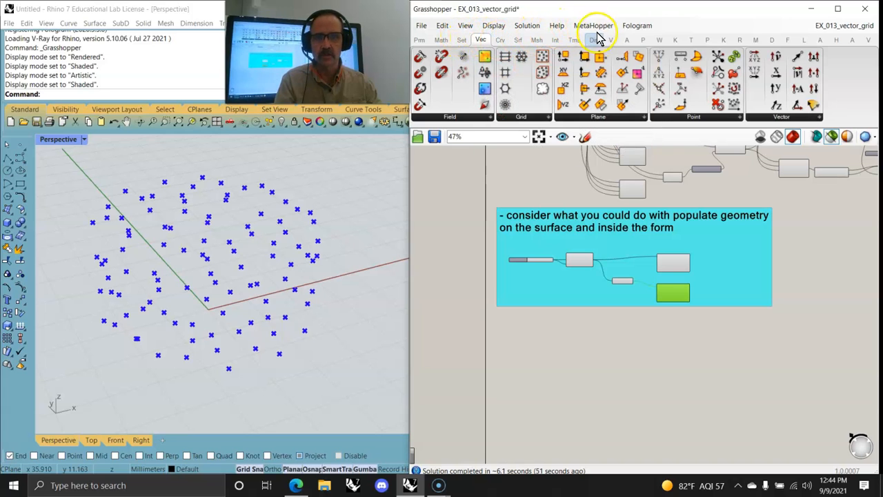
Group all components and notes of the 013_vector_grid definition and colour the group cyan to match the populate geometry group.
scroll(649, 294, down, 2)
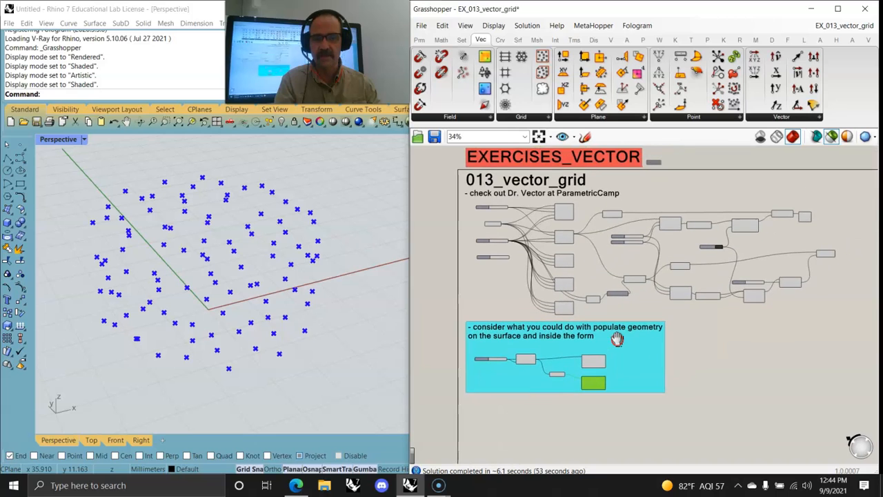
drag(810, 306, 450, 178)
right_click(439, 198)
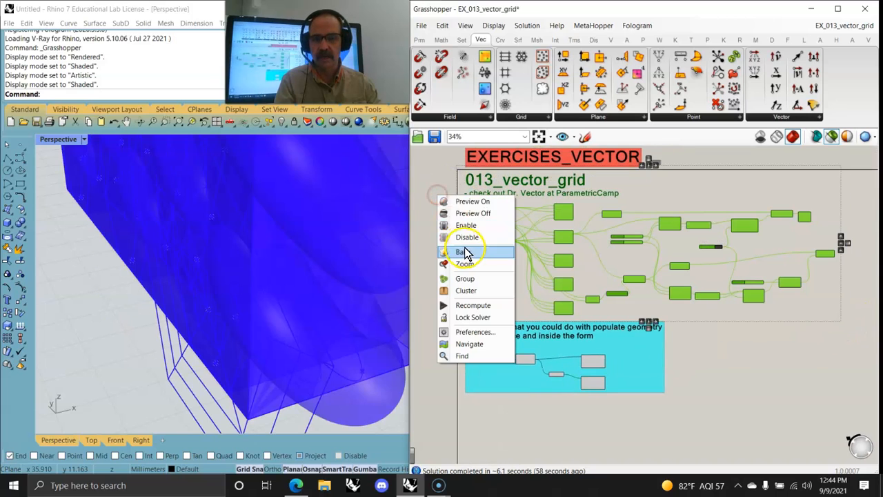
click(466, 279)
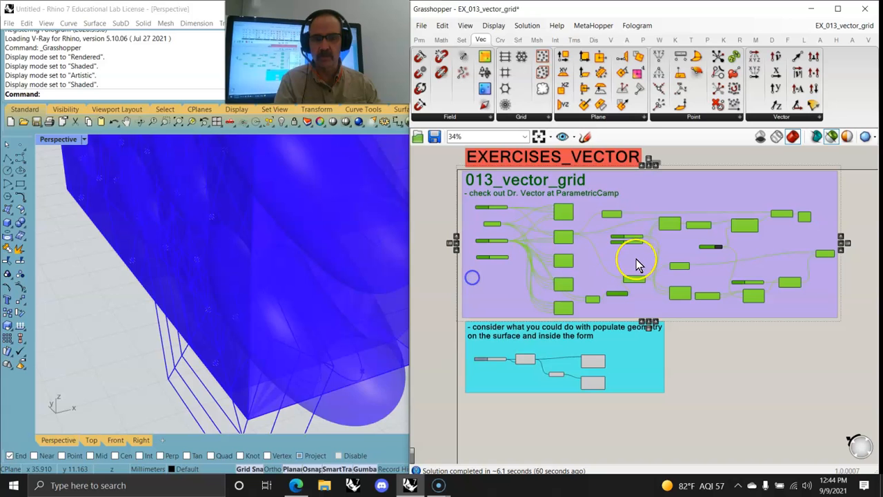
right_click(676, 249)
mouse_move(739, 363)
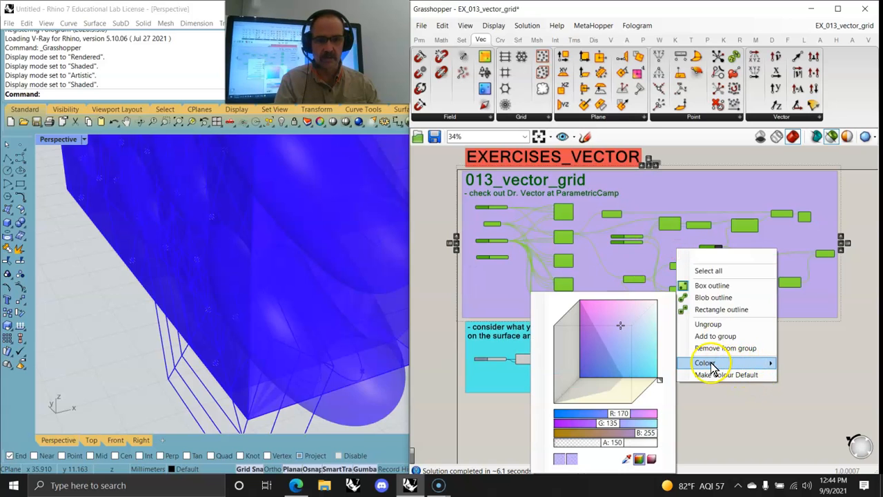
click(669, 390)
click(805, 365)
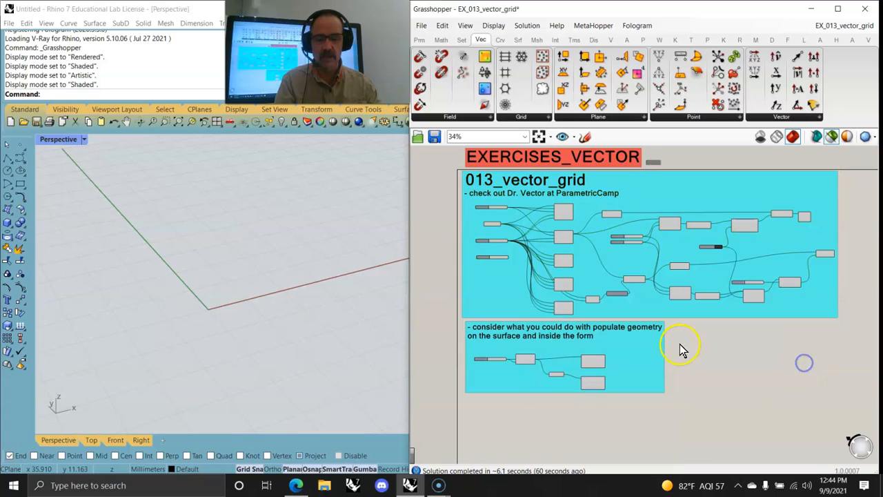
Preview the Solid Difference result of the vector grid definition and view the whole carved box in perspective.
click(825, 253)
scroll(281, 276, down, 9)
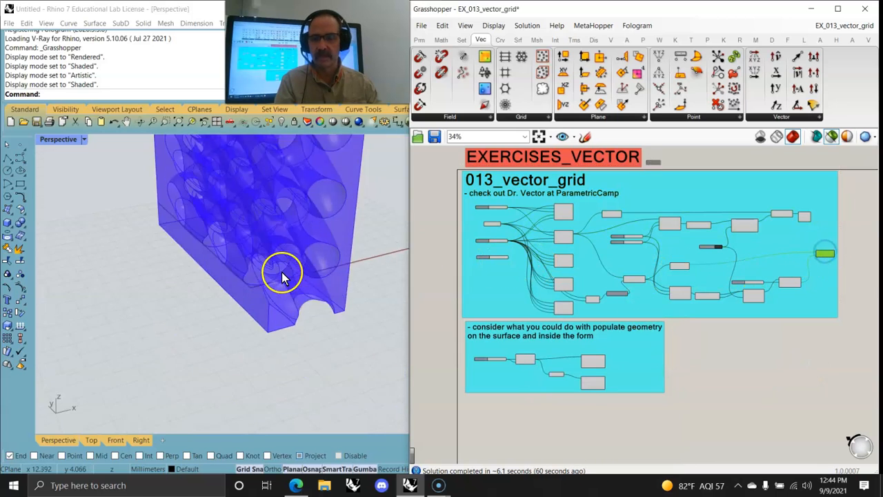
right_drag(298, 262, 308, 279)
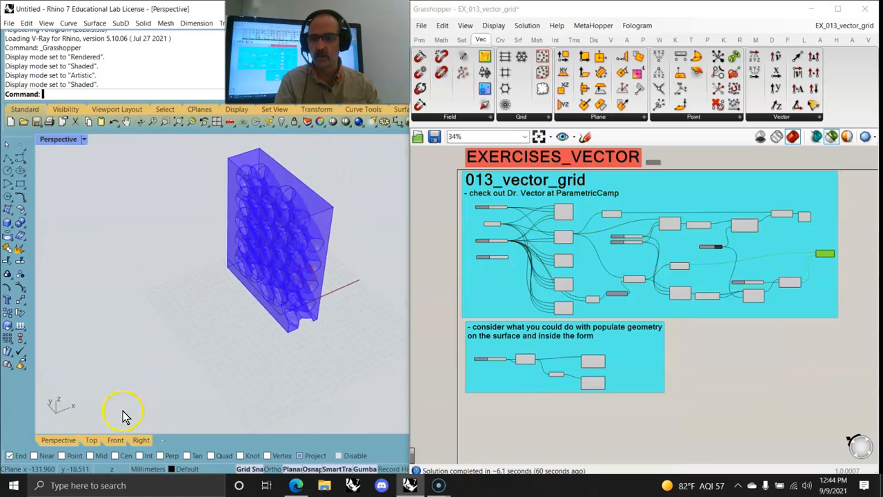